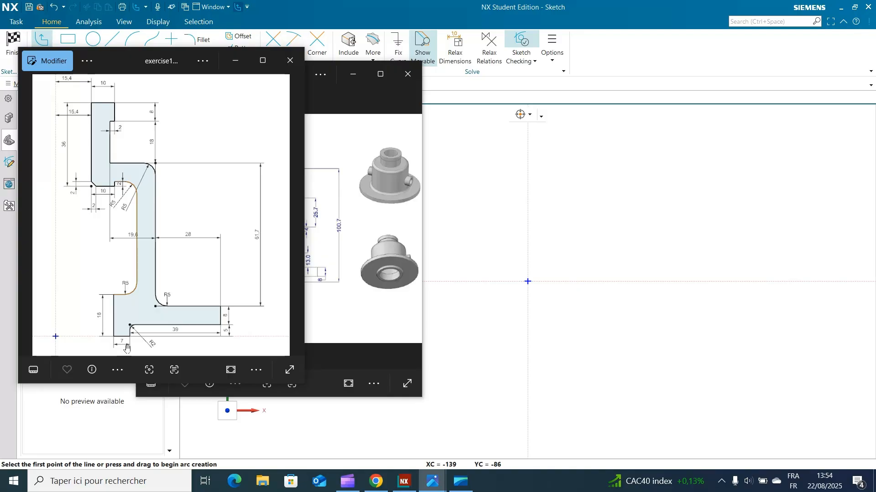
Step: Start the profile on the sketch's horizontal axis, right of the origin, with a horizontal line of length 7
left_click(570, 281)
mouse_move(591, 282)
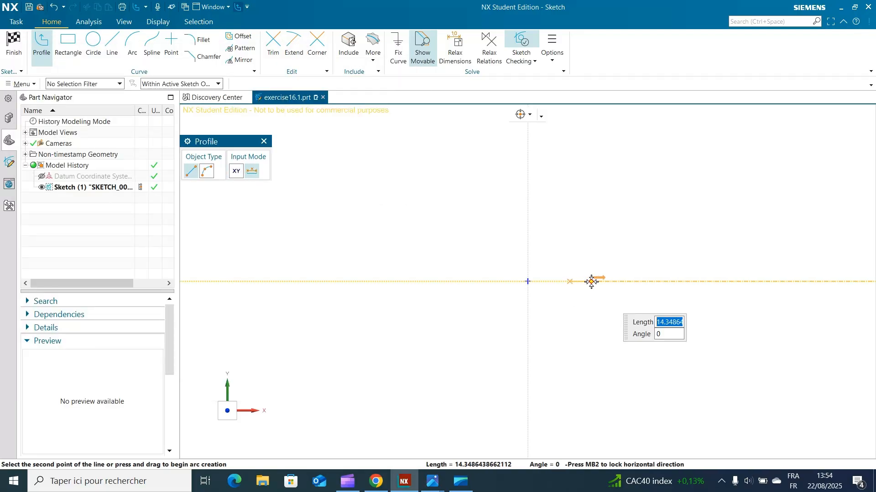
type("7")
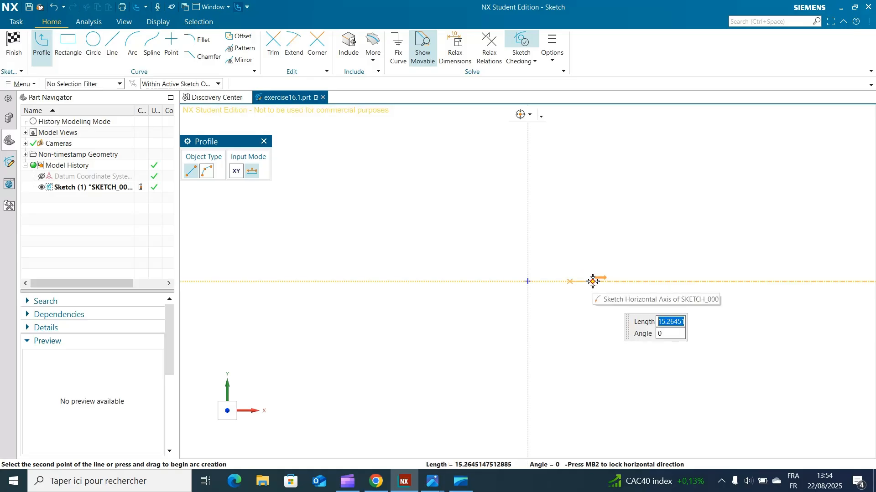
type("7")
key("Tab")
key("Return")
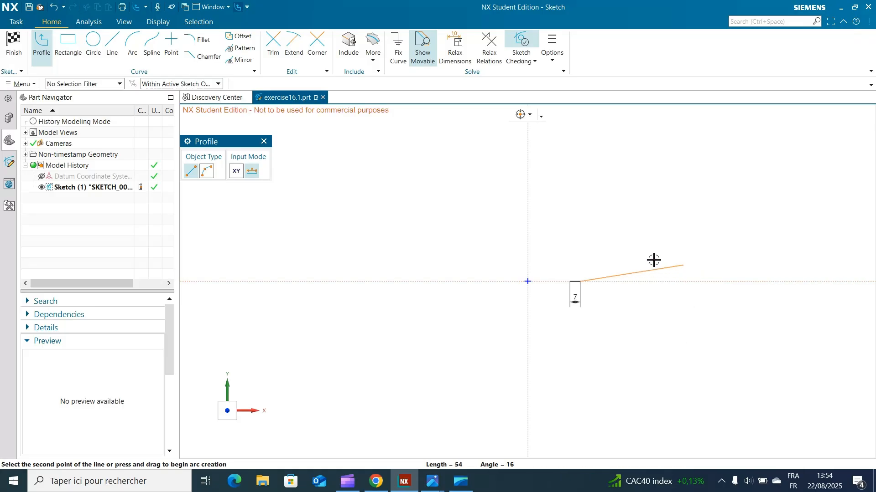
Step: Continue the profile vertically upward with a line of length 5
mouse_move(578, 263)
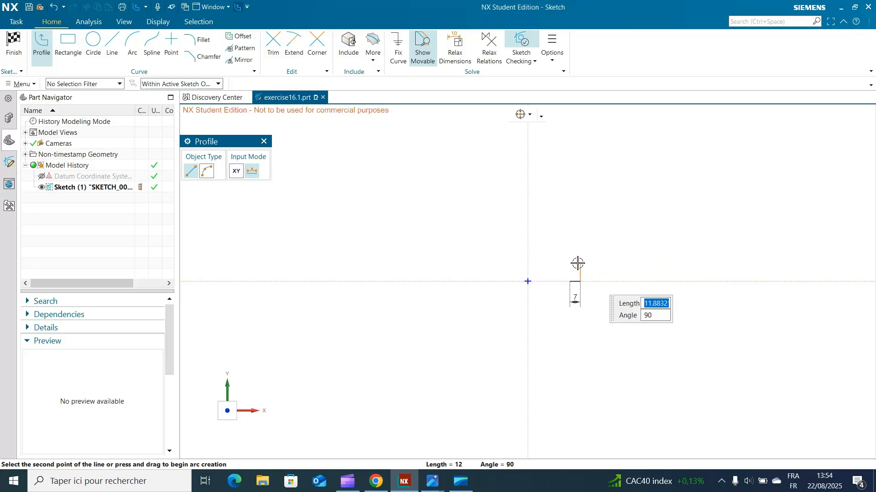
type("5")
key("Tab")
key("Return")
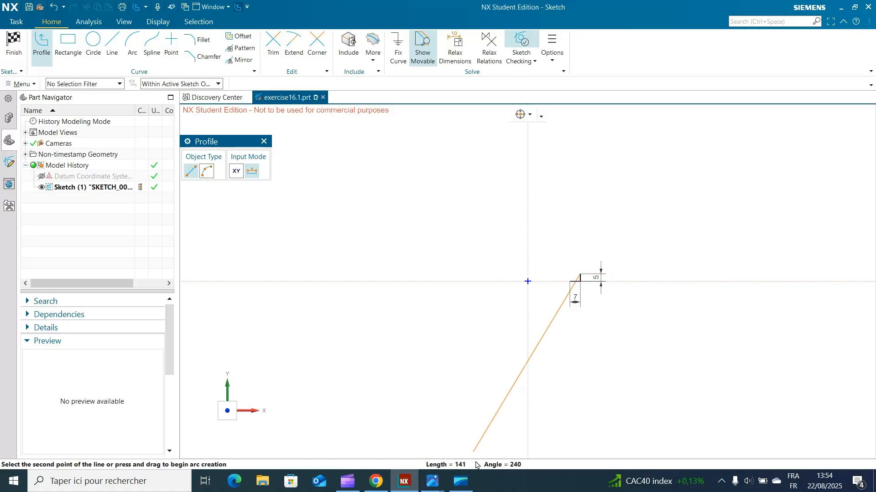
Step: Check the exercise drawing and add a horizontal profile line of length 39 toward the right for the flange's underside
mouse_move(429, 482)
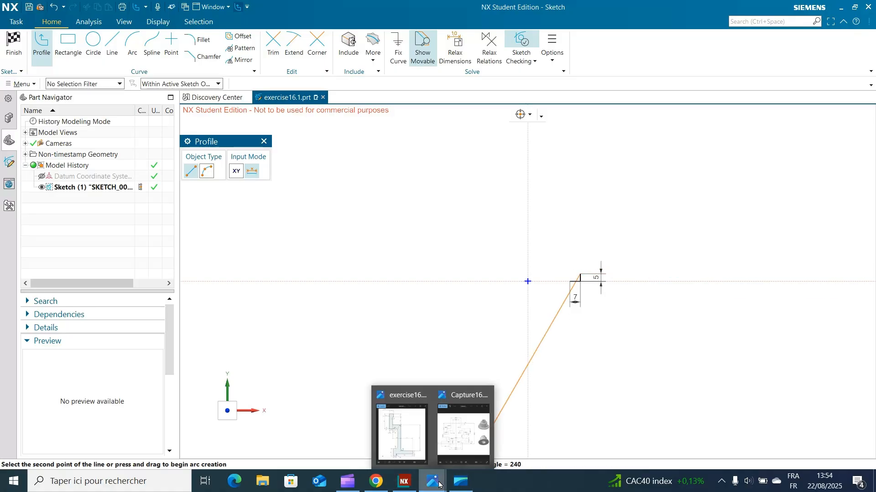
left_click(400, 442)
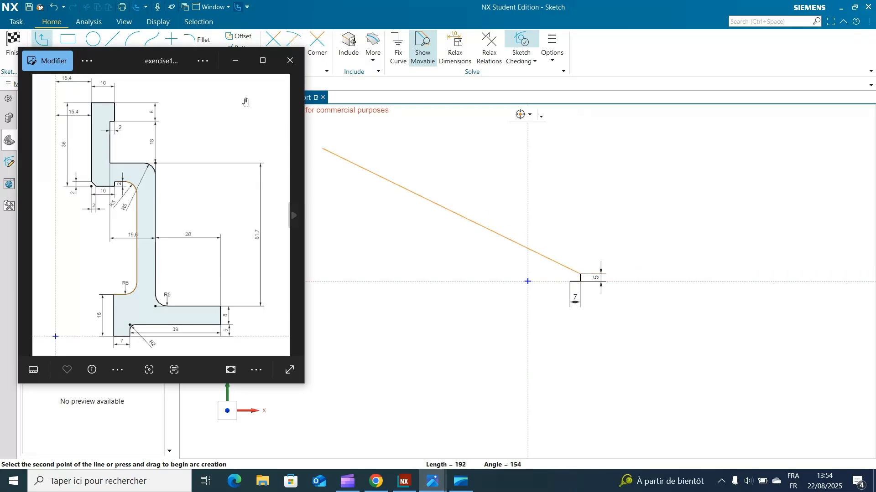
left_click(236, 60)
type("39")
key("Tab")
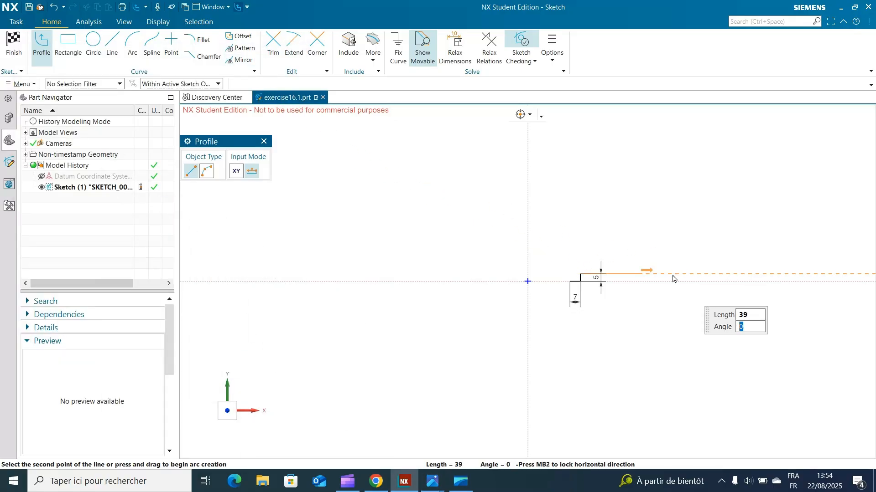
key("Return")
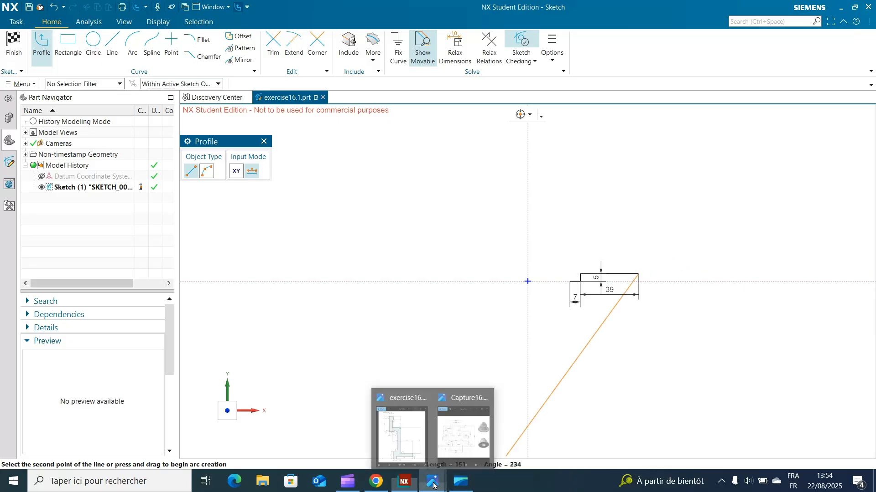
Step: Draw the flange's outer edge 8 upward and its top edge 28 back to the left, following the exercise drawing
key("alt+Tab")
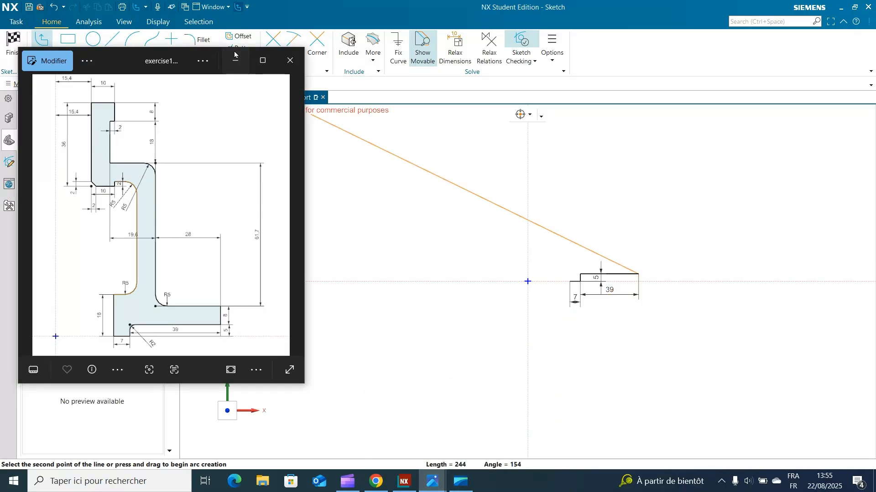
key("alt+Tab")
mouse_move(637, 251)
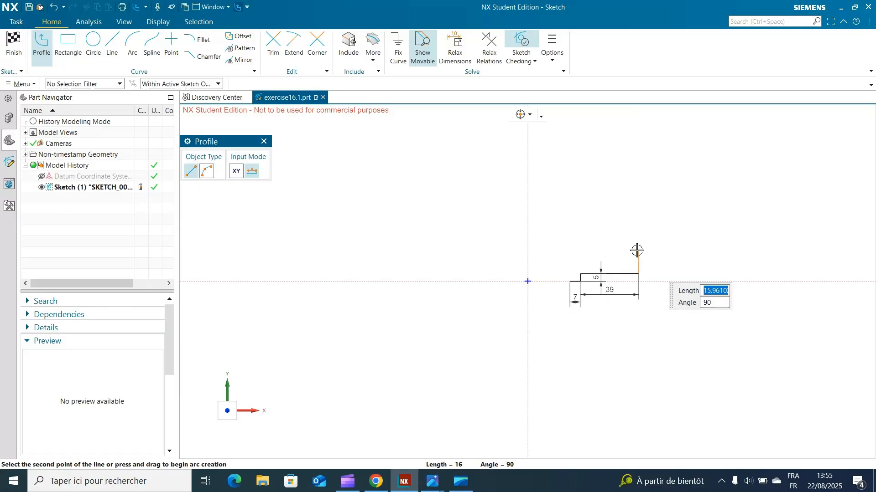
type("8")
key("Tab")
key("Return")
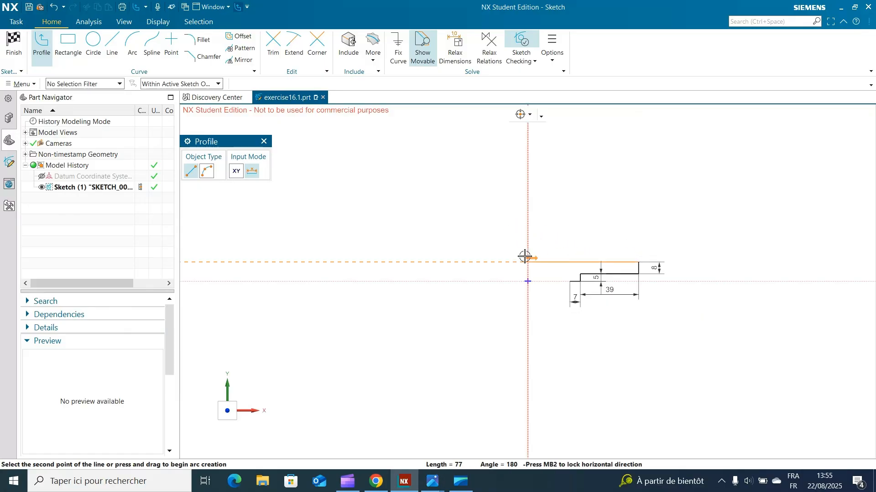
type("28")
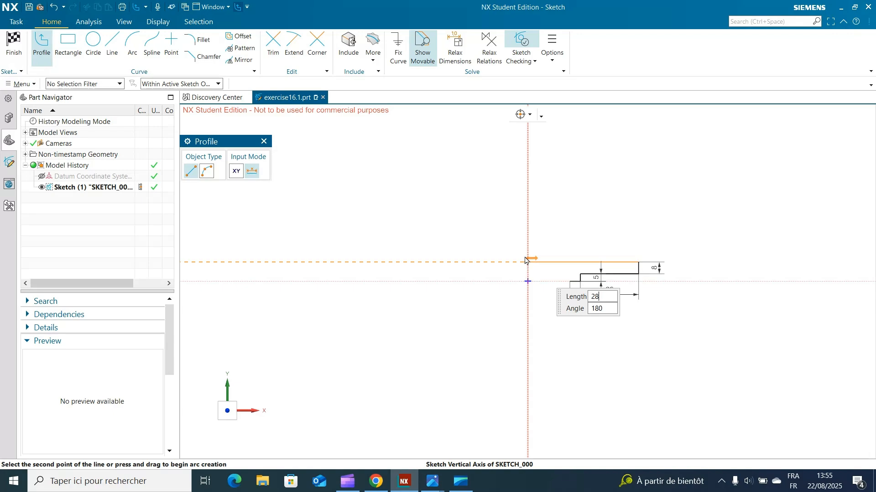
key("Tab")
key("Return")
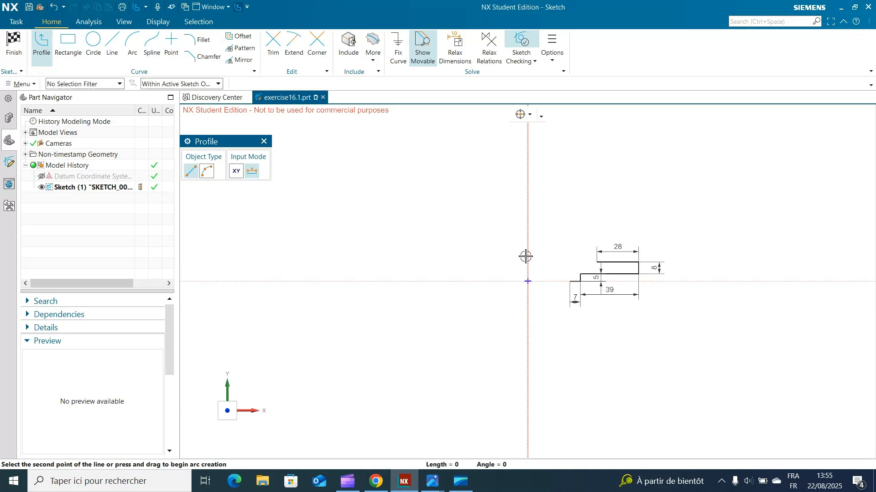
Step: Consult the exercise drawing and draw the wall's outer vertical line 61.7 upward from the flange's top edge
mouse_move(432, 481)
left_click(396, 446)
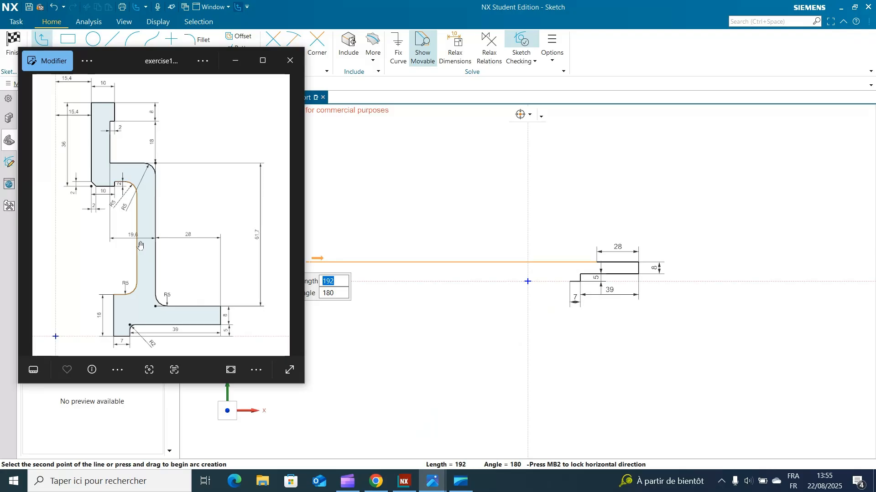
left_click(236, 61)
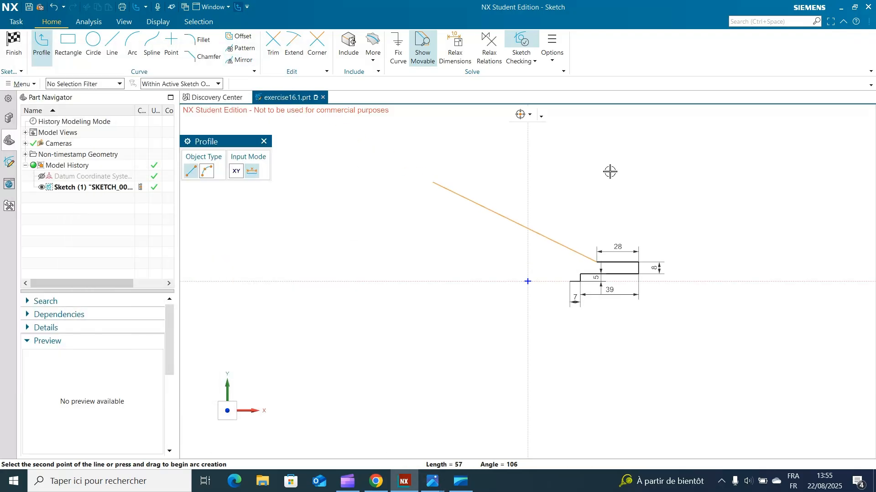
mouse_move(597, 146)
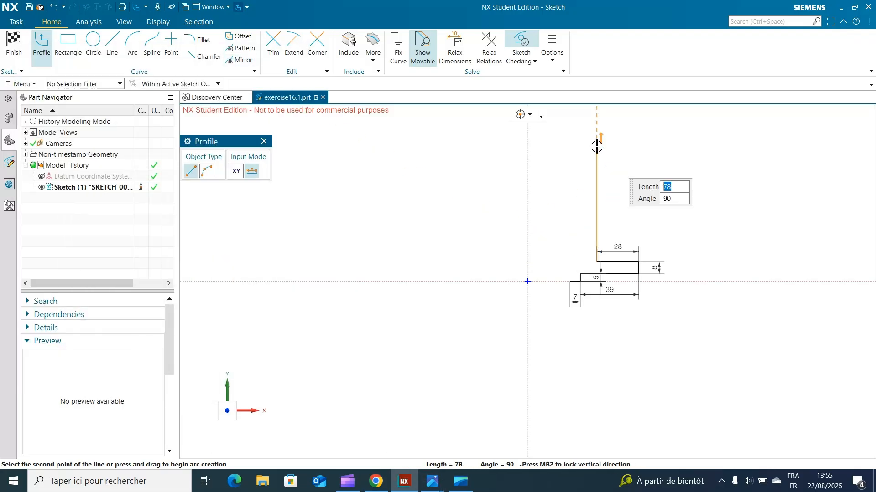
type("61.7")
key("Return")
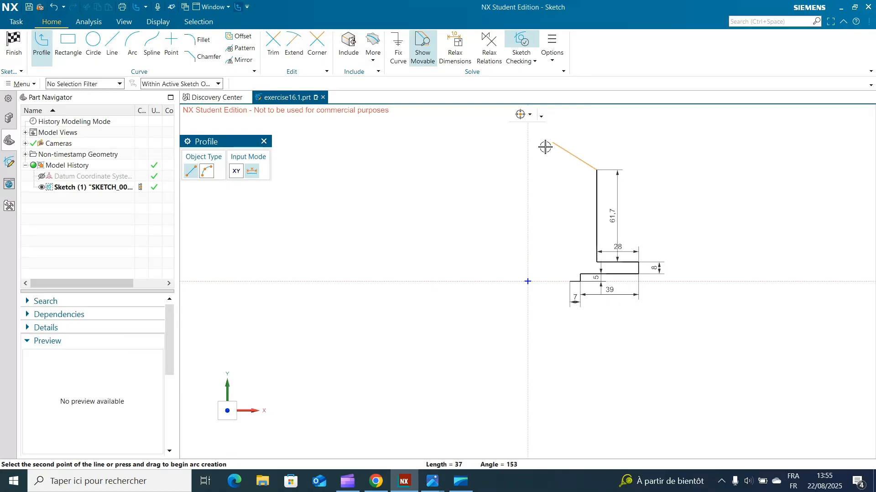
Step: Draw the horizontal shoulder line 19.6 to the left from the top of the wall
mouse_move(541, 172)
type("19.6")
key("Return")
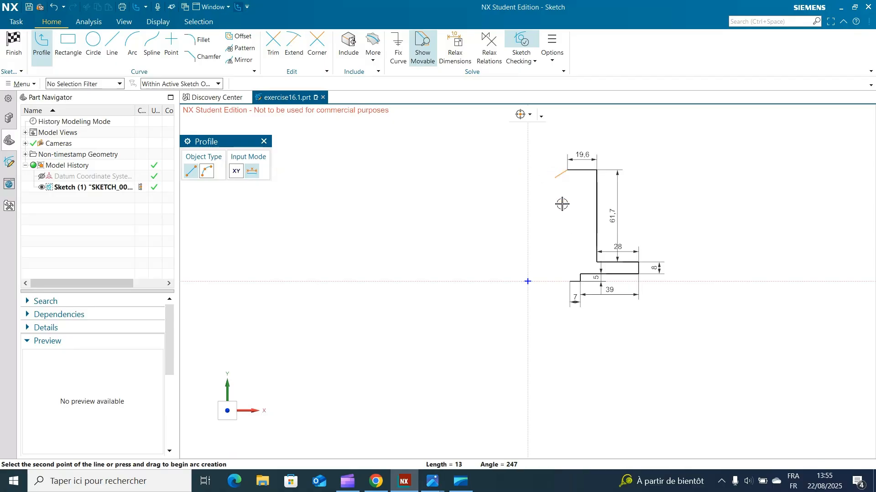
Step: Draw the neck's vertical line 18 upward from the shoulder and a horizontal step of 2 to the right, following the exercise drawing
mouse_move(448, 470)
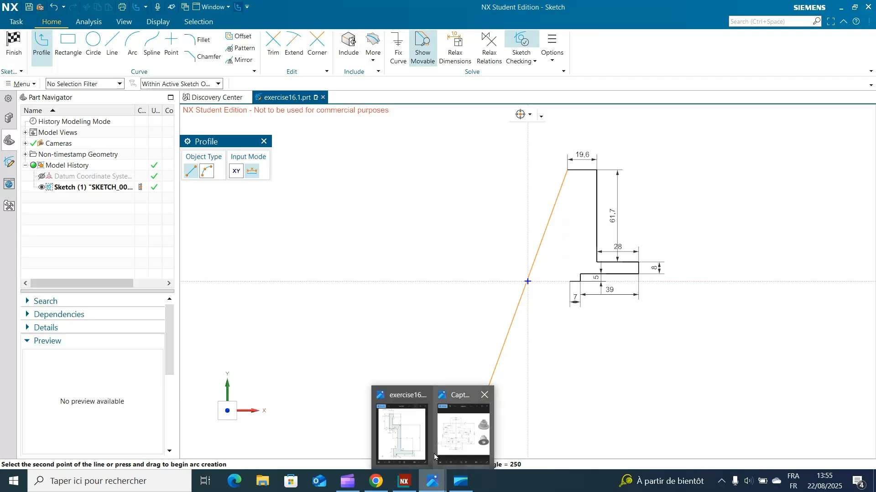
left_click(402, 437)
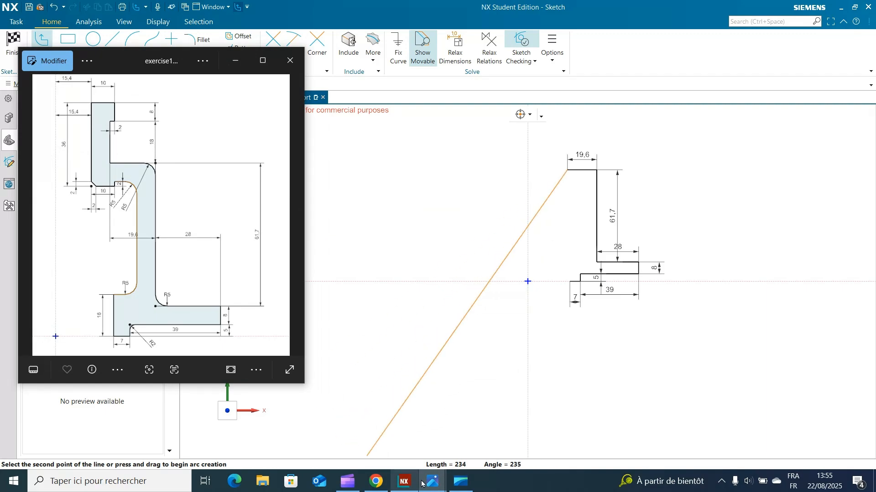
left_click(235, 60)
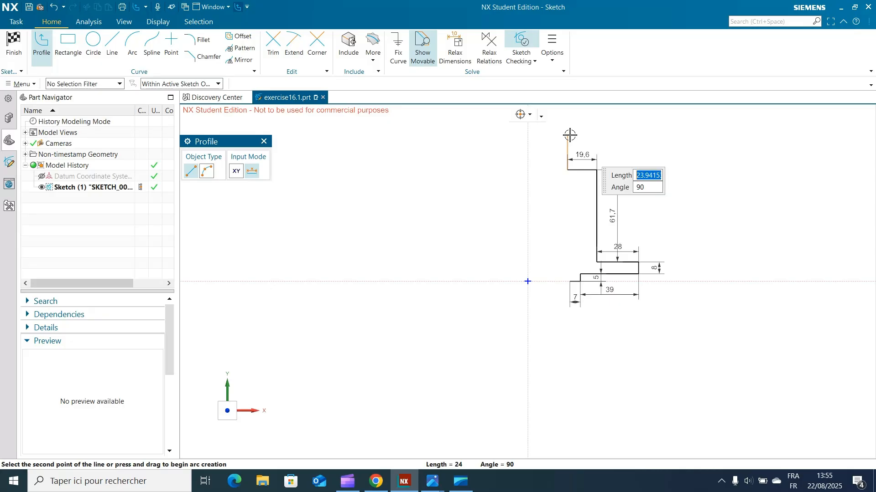
type("18")
key("Return")
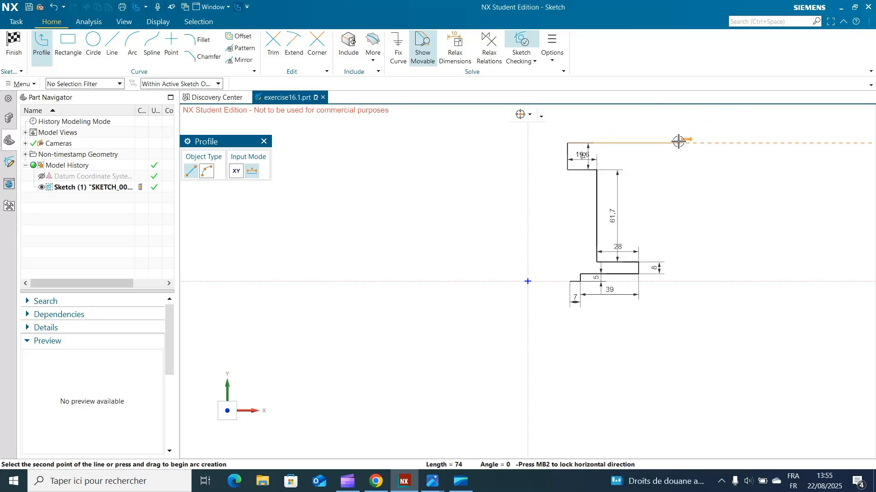
type("2")
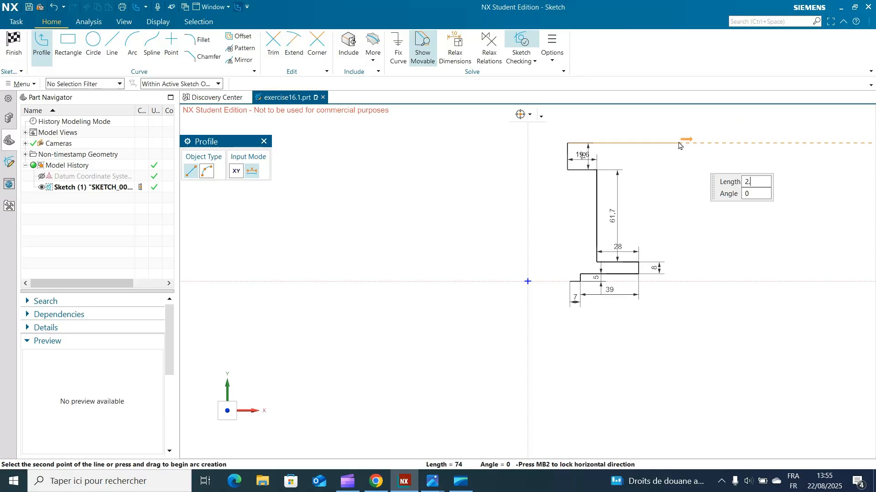
key("Return")
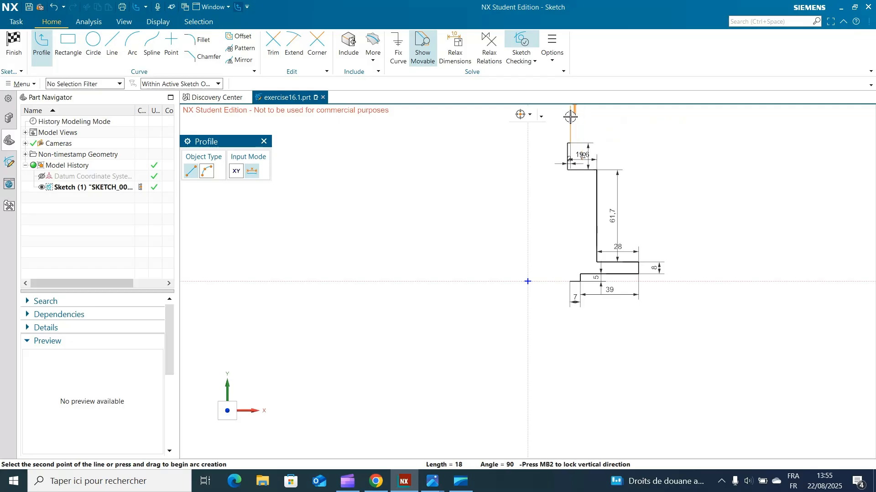
Step: Draw the collar's outer edge 8 upward and its top edge 10 to the left
mouse_move(570, 117)
type("8")
key("Tab")
key("Return")
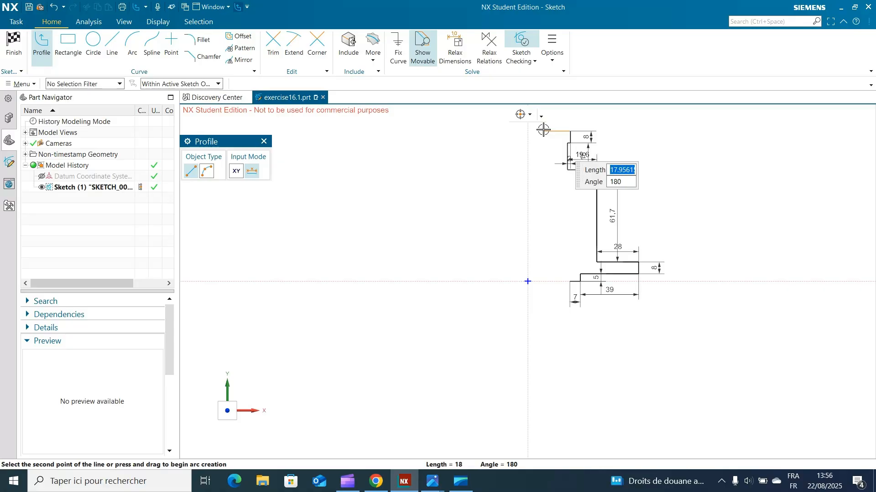
type("10")
key("Tab")
key("Return")
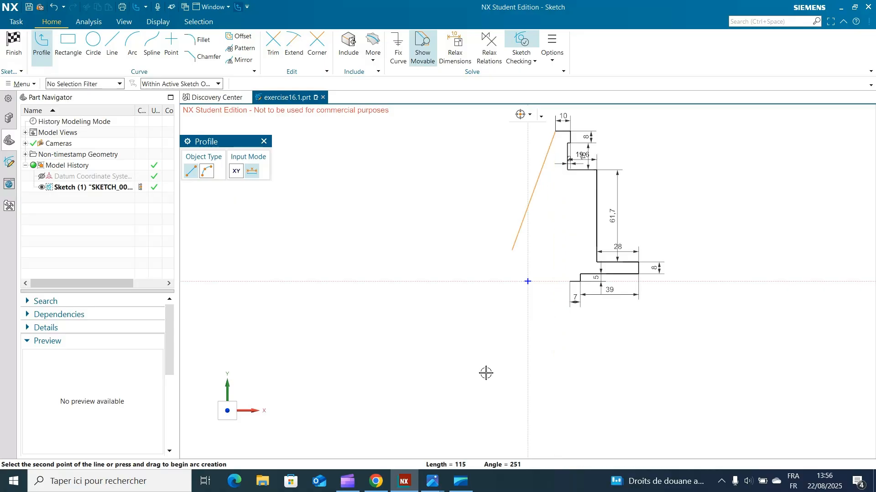
Step: Check the exercise drawing and draw the neck's inner vertical line 36 downward from the top edge
mouse_move(432, 481)
left_click(407, 447)
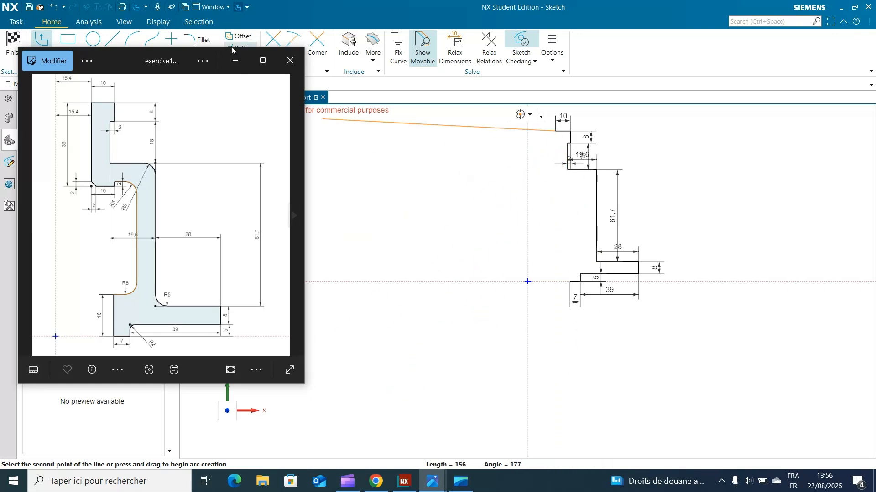
left_click(234, 61)
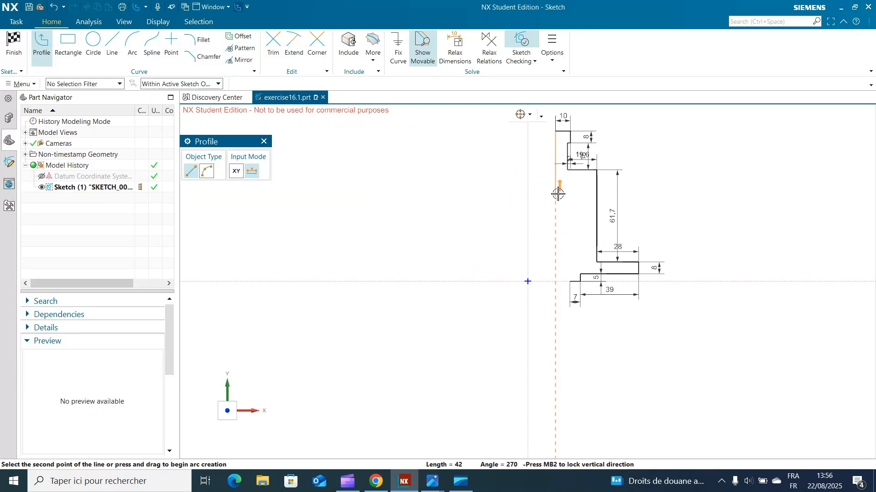
type("36")
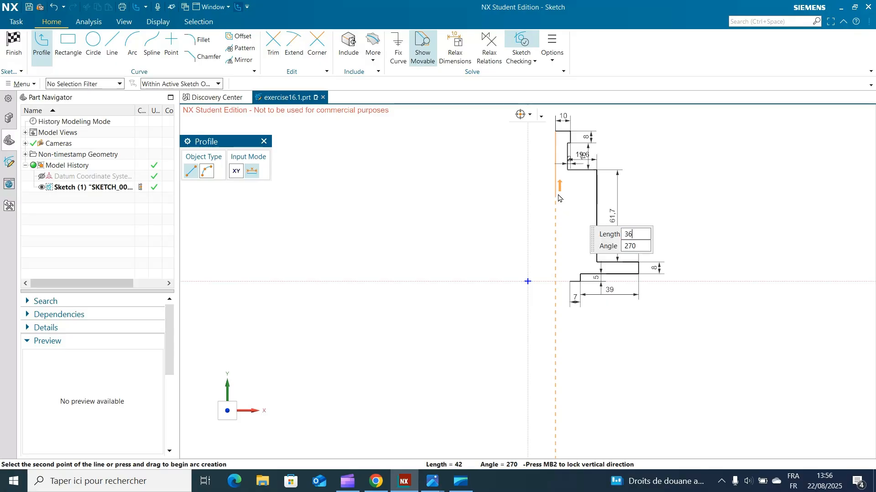
key("Tab")
key("Return")
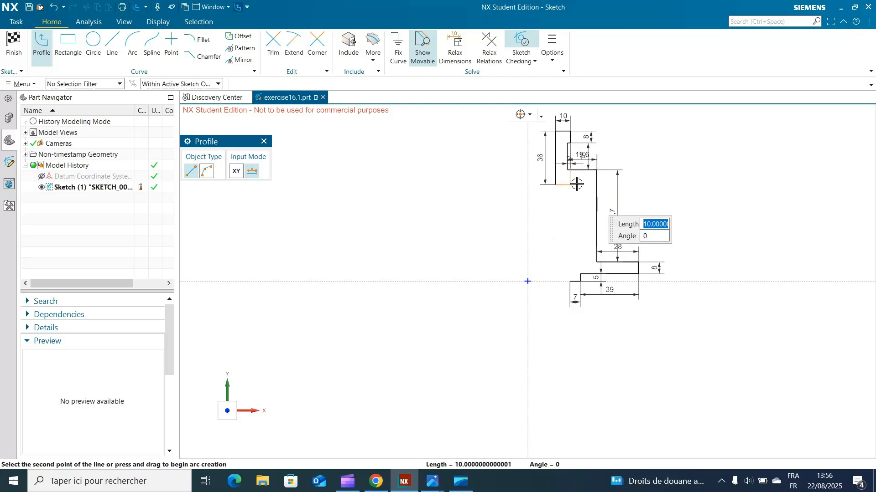
Step: Draw the neck's bottom edge 10 to the right and a short vertical line 2 upward
type("10")
key("Tab")
key("Return")
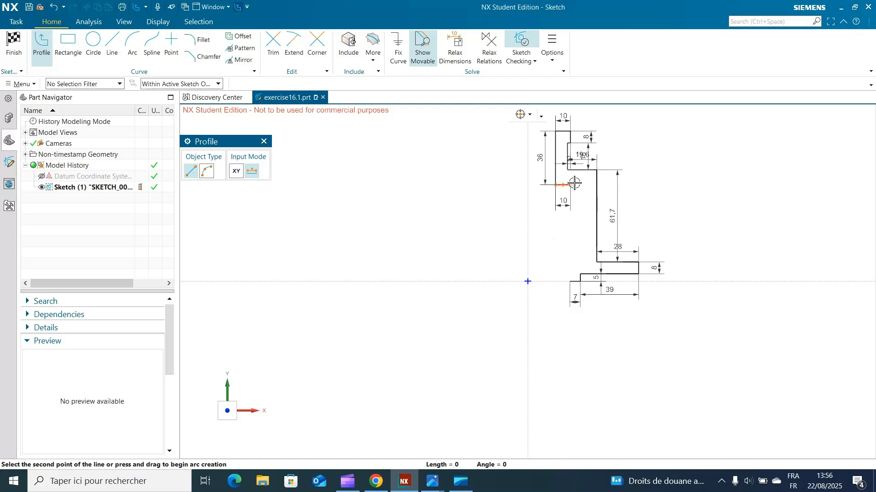
type("2")
key("Tab")
key("Return")
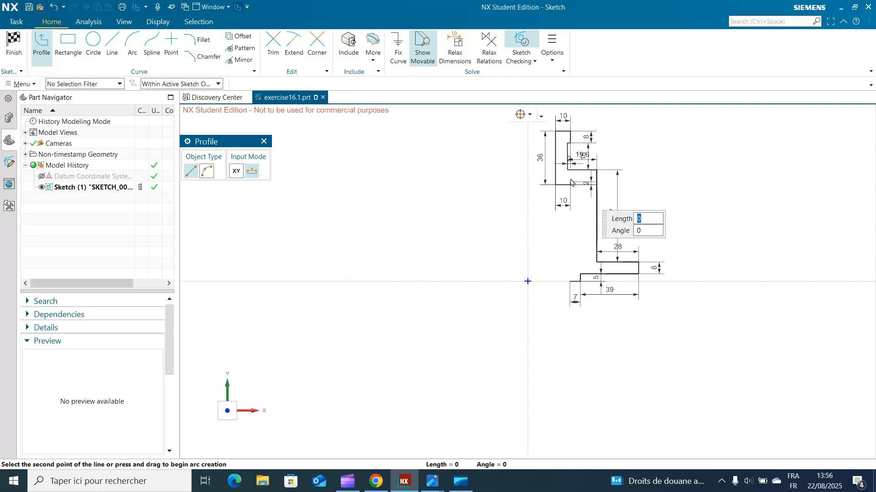
Step: Check the exercise drawing and draw a horizontal line 9.6 to the right from the neck's short vertical line
mouse_move(431, 481)
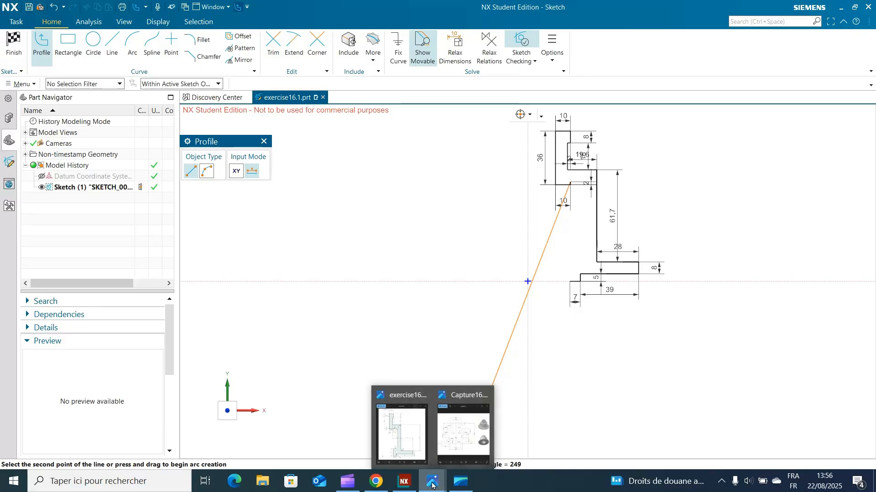
left_click(420, 455)
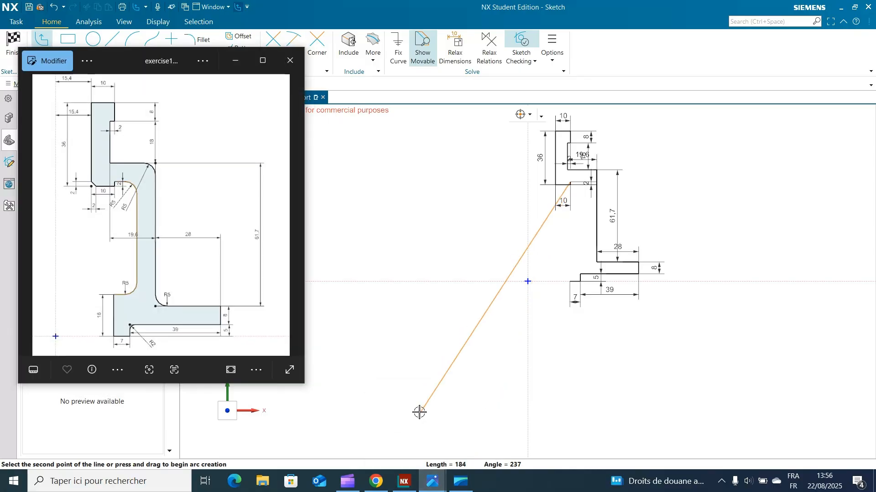
mouse_move(418, 412)
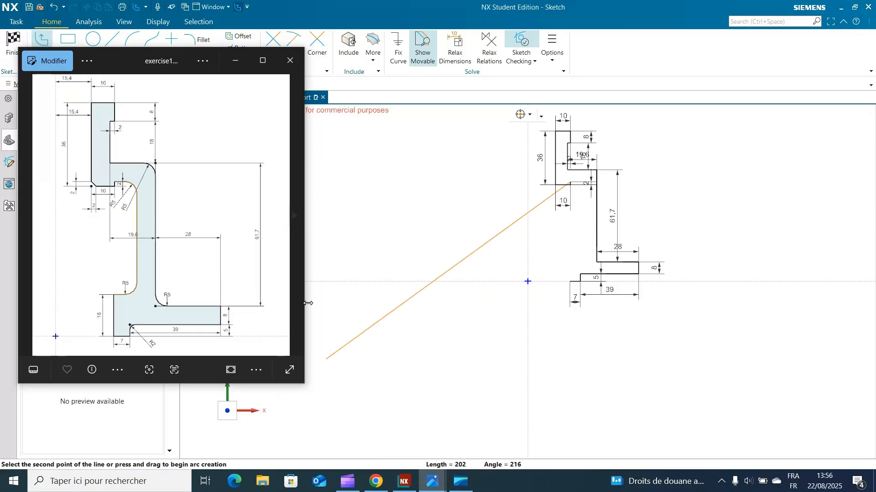
left_click(234, 60)
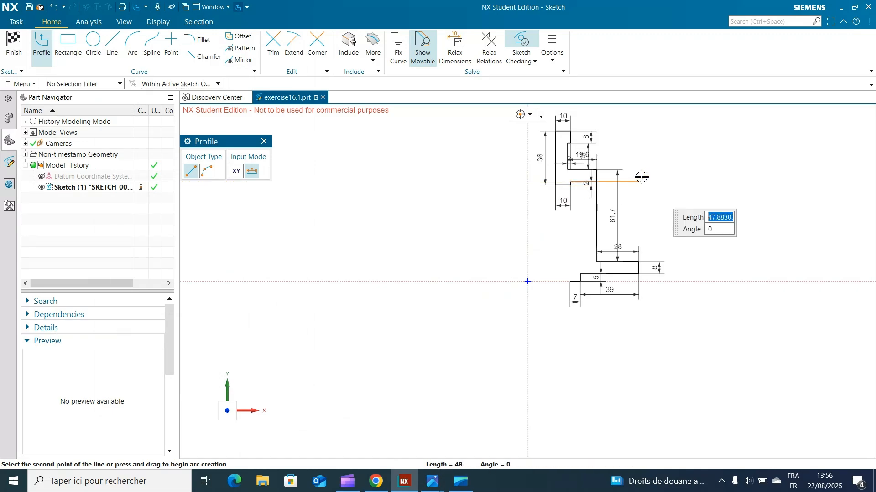
type("9.6")
key("Return")
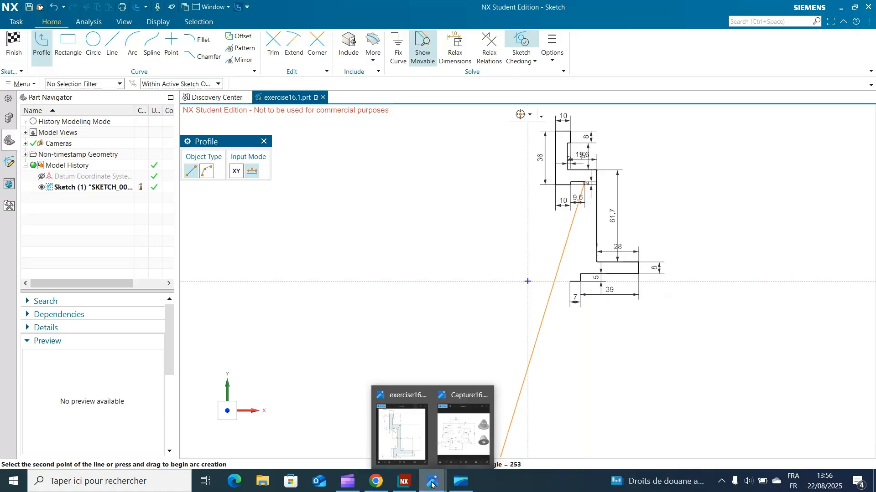
Step: Check the exercise drawing and draw the web's inner vertical line 48.7 downward
mouse_move(431, 486)
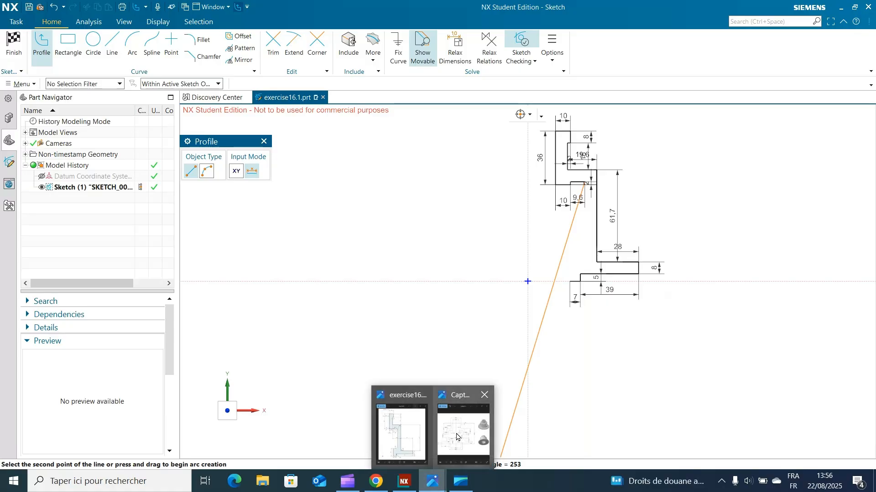
left_click(408, 439)
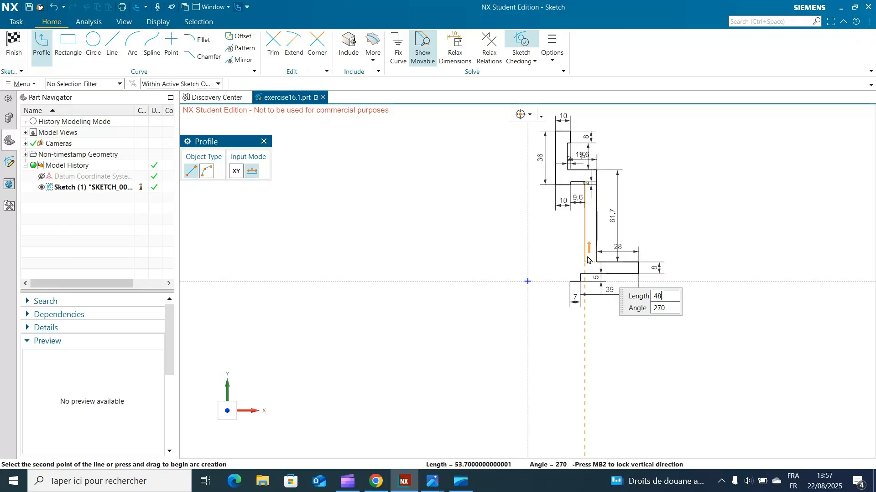
type("7")
key("Tab")
key("Return")
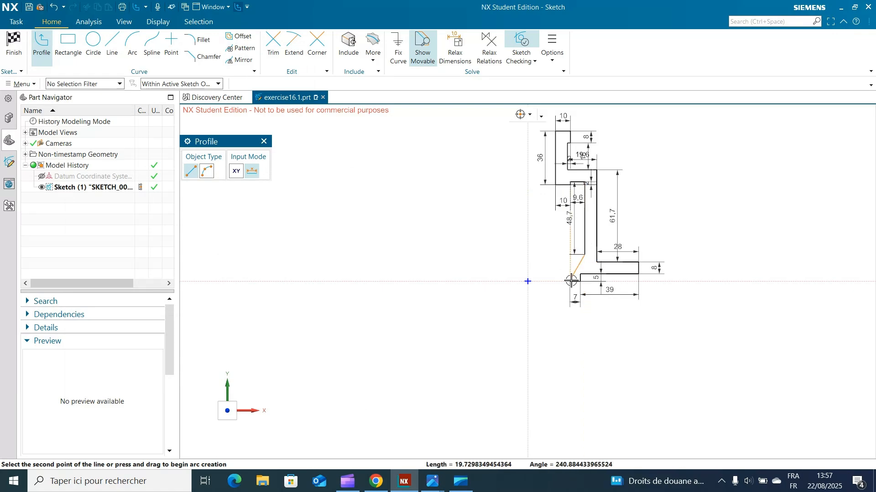
Step: Draw the hub's upper edge 10 to the left and close the profile down to its starting point
left_click(567, 253)
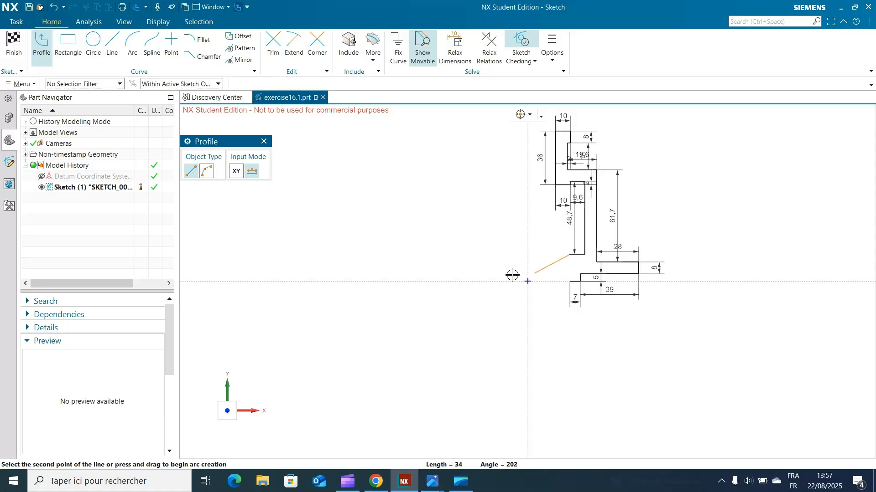
left_click(571, 281)
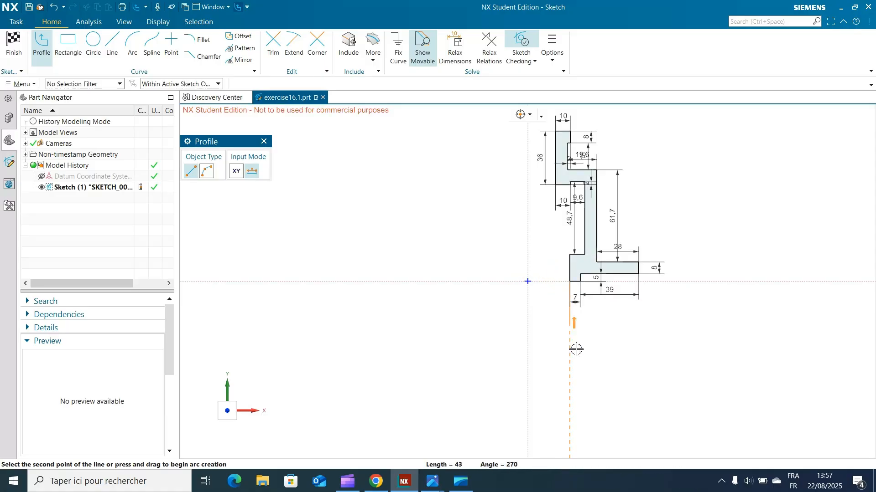
left_click(264, 145)
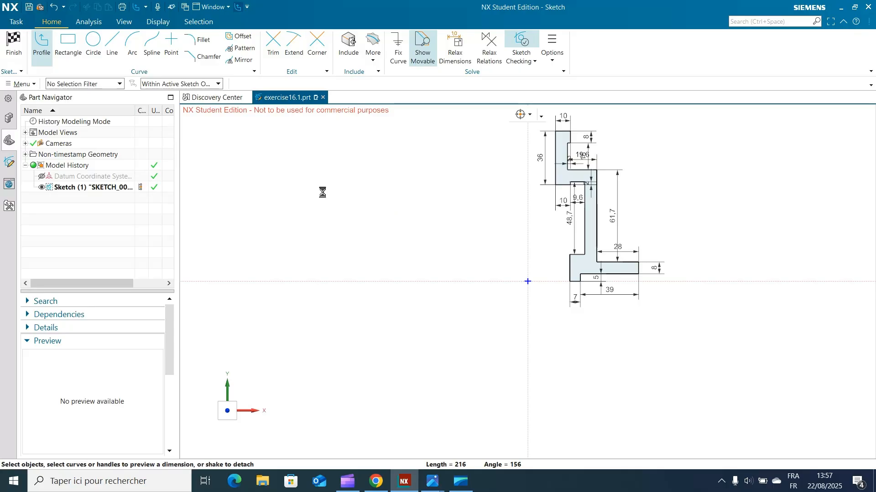
Step: Select all dimensions in the sketch using the Dimension selection filter and hide them
middle_click_drag(764, 164, 732, 209, "shift")
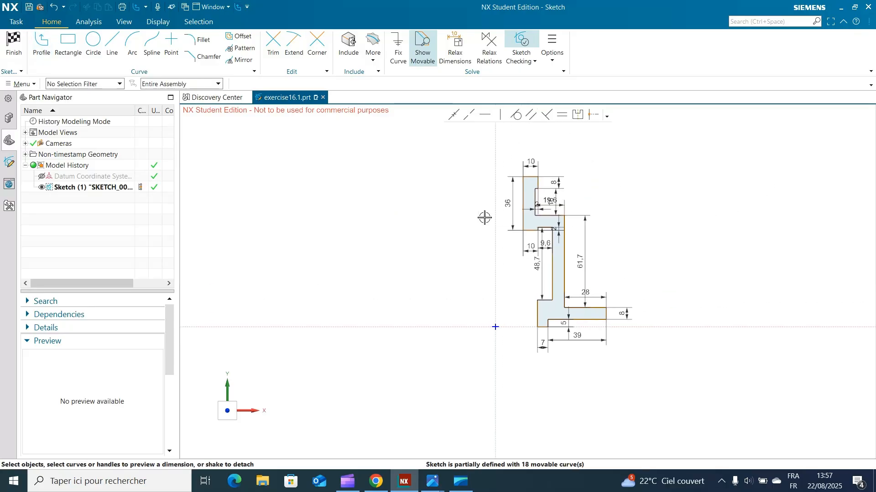
left_click(90, 91)
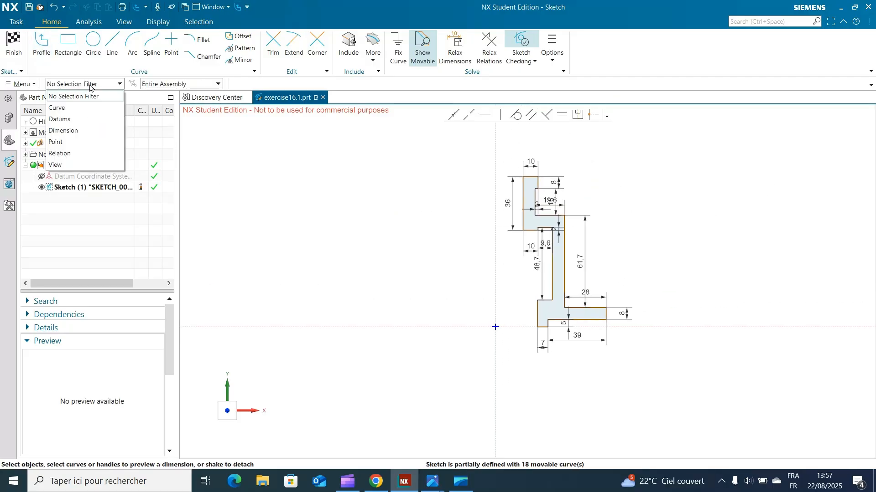
left_click(90, 98)
left_click(90, 85)
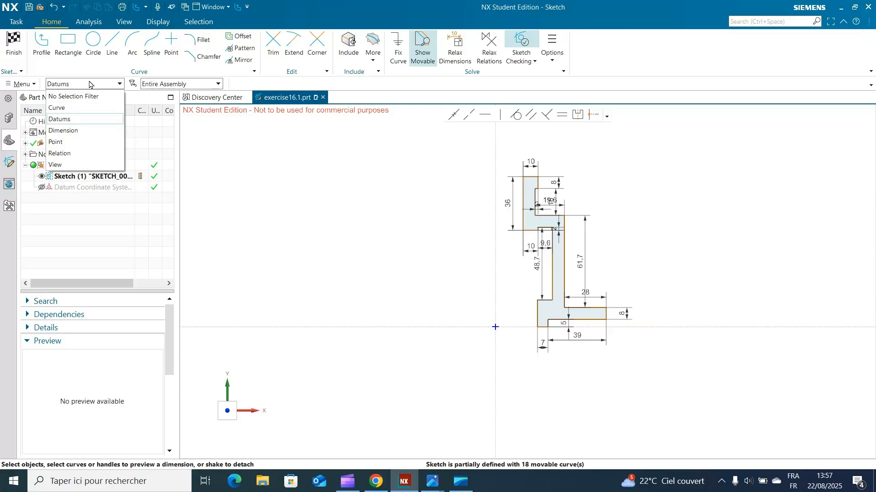
left_click(79, 131)
mouse_move(427, 149)
left_mouse_down()
mouse_move(469, 270)
mouse_move(708, 371)
mouse_move(716, 384)
left_mouse_up()
right_click(552, 175)
left_click(575, 167)
scroll(648, 210, "up", 3)
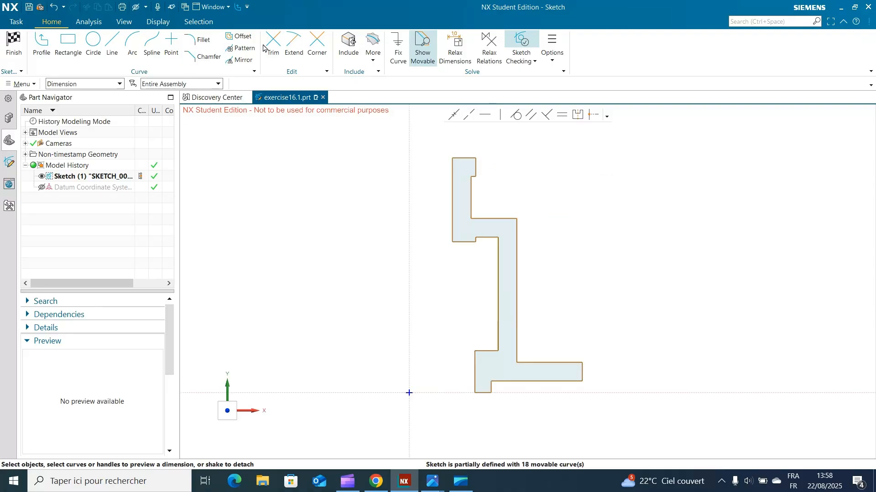
Step: Try a 2 mm symmetric chamfer on the neck's lower inner corner and undo it
left_click(204, 56)
left_click(456, 230)
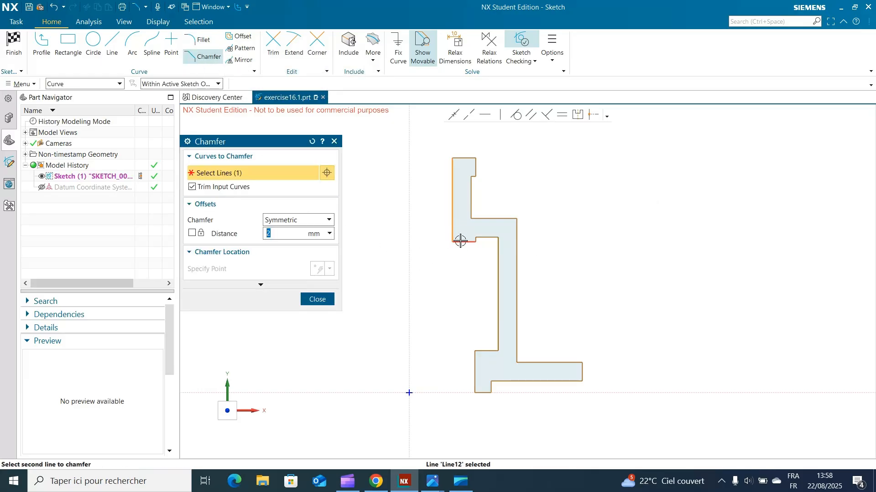
left_click(460, 242)
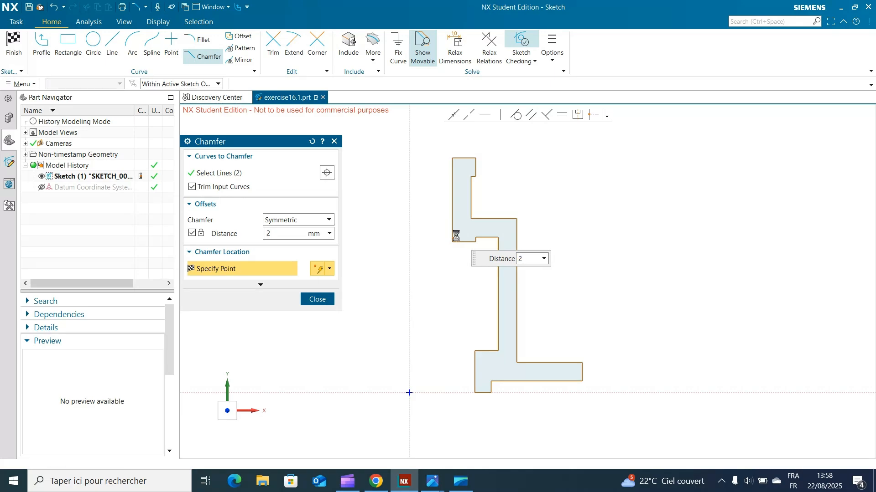
left_click(455, 236)
left_click(320, 300)
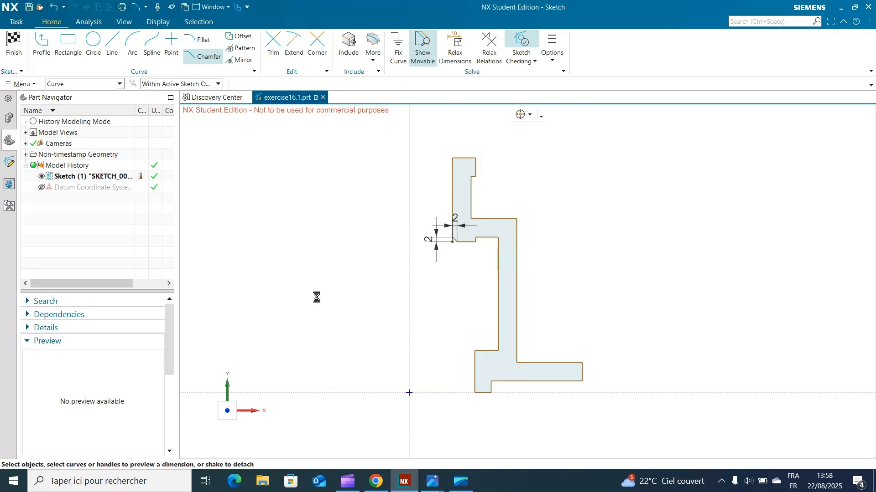
left_click(59, 9)
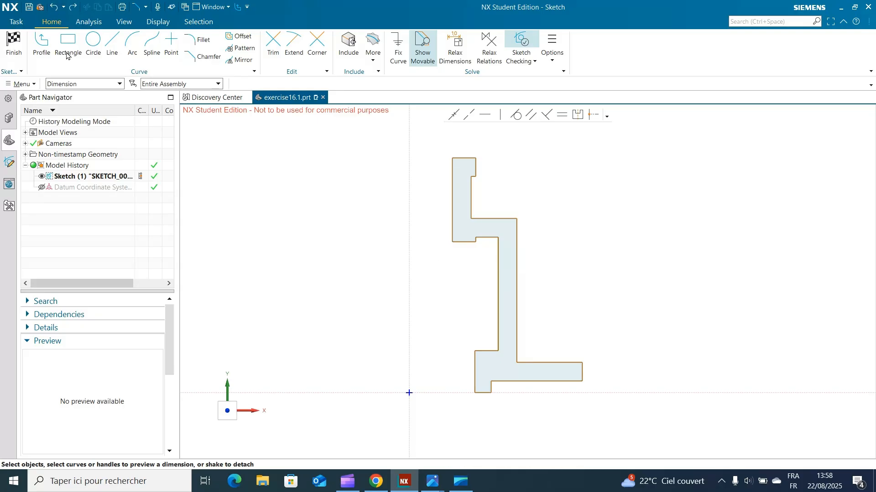
Step: Check the exercise drawing and reset the selection filter to No Selection Filter
mouse_move(432, 487)
left_click(400, 431)
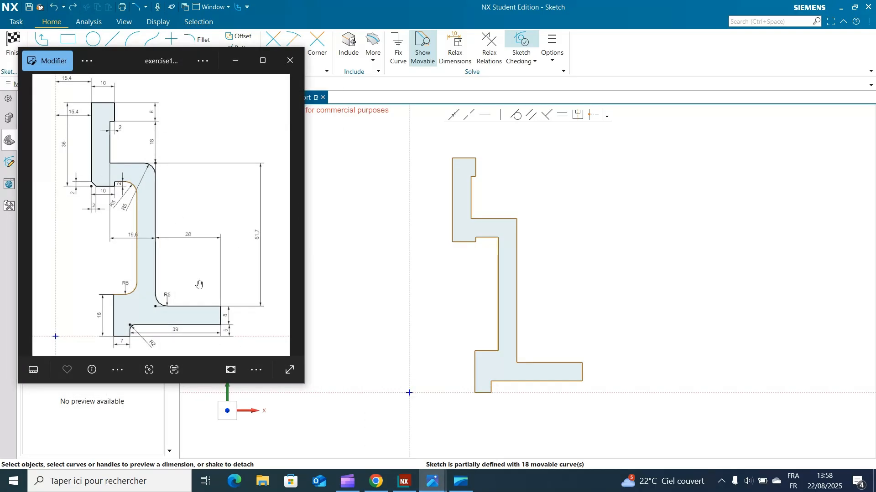
left_click(235, 61)
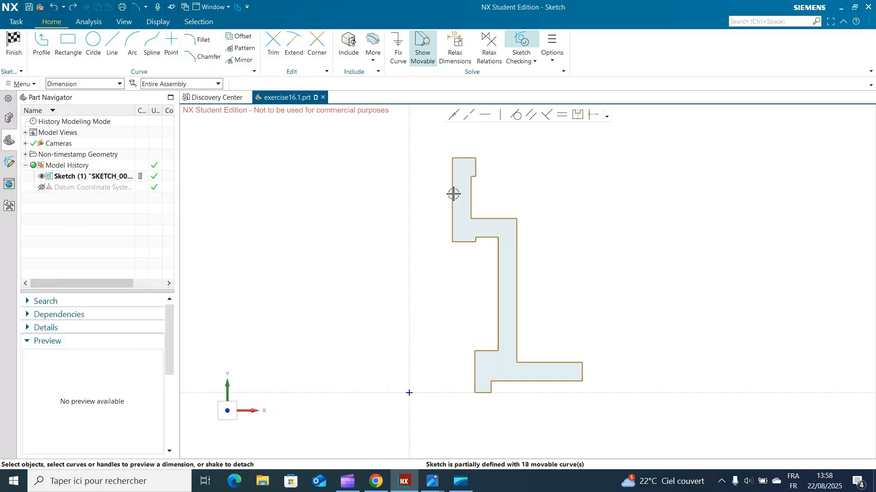
left_click(69, 84)
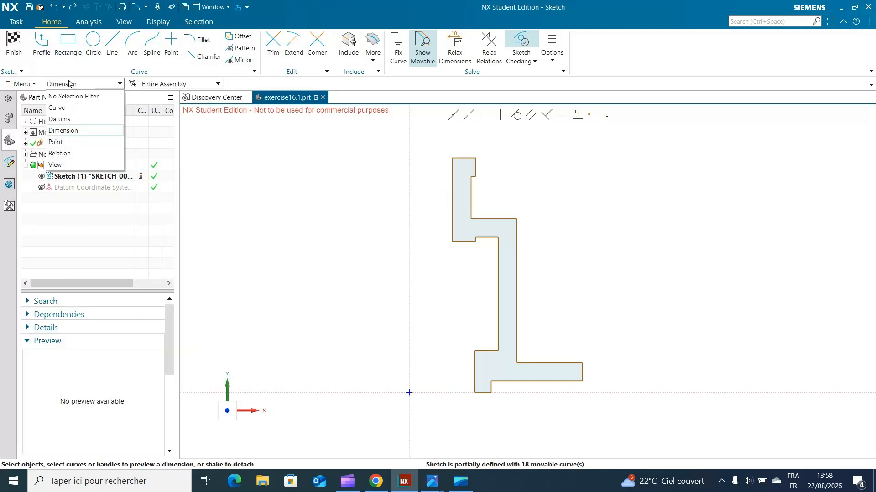
left_click(68, 97)
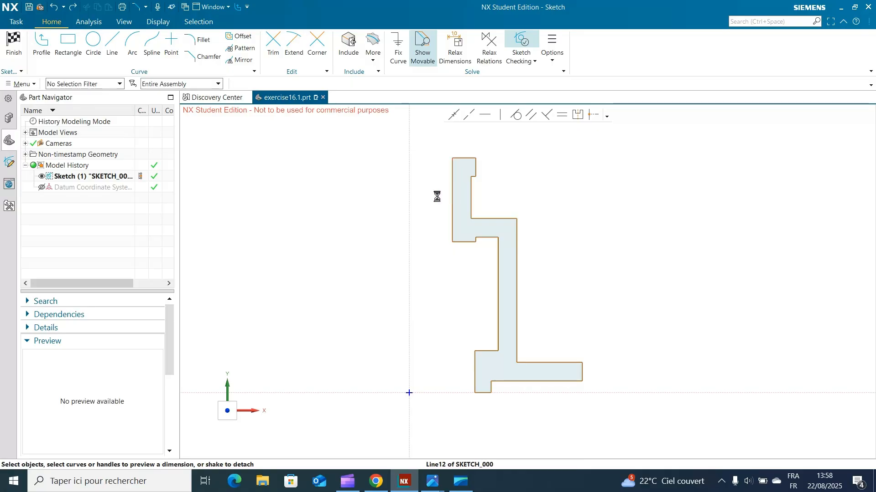
Step: Dimension the distance between the sketch's vertical axis and the neck's inner vertical line as 15.4
left_click(452, 192)
left_click(408, 181)
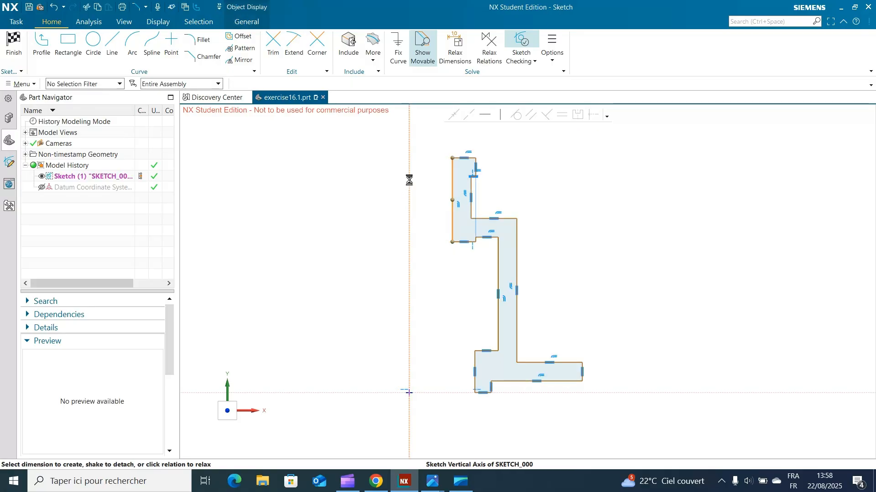
left_click(435, 187)
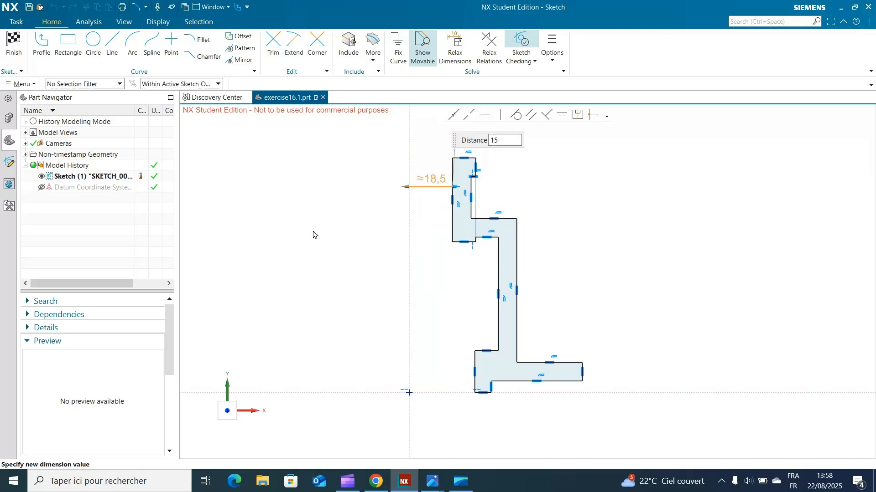
type("15.4")
key("Return")
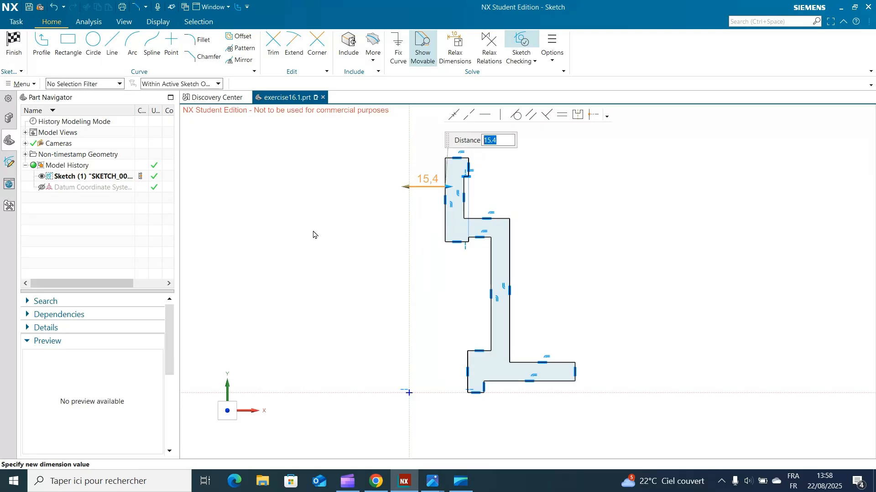
left_click(329, 193)
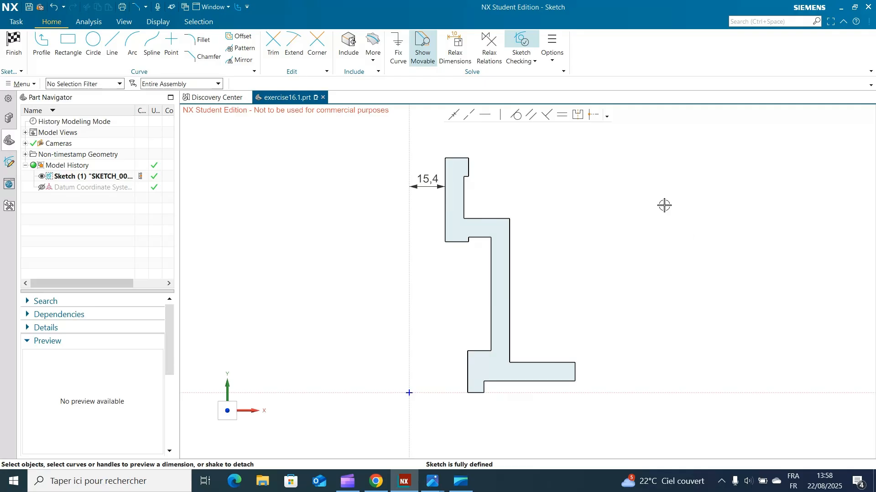
Step: Chamfer the corner between the neck's inner vertical line and its bottom edge with a symmetric 2 mm distance
left_click(203, 56)
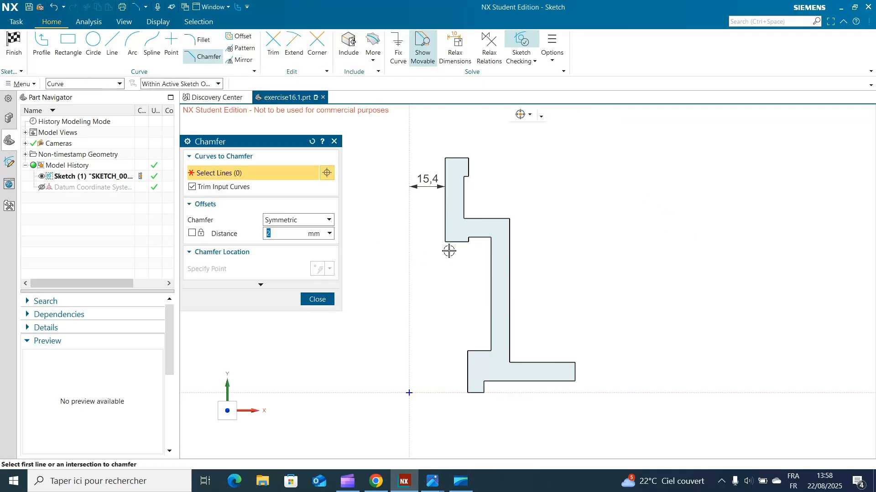
left_click(443, 228)
left_click(453, 240)
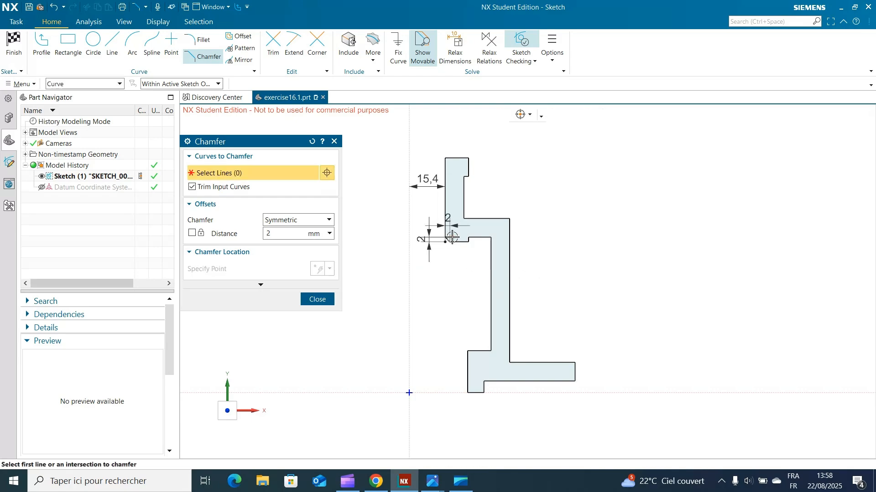
left_click(322, 299)
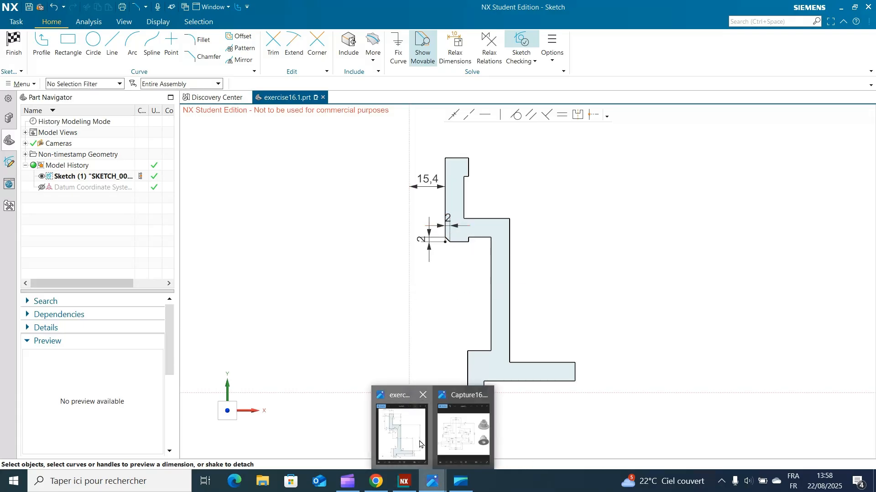
Step: Check the exercise drawing's fillet radii and fillet the corner between the base foot and the flange's underside with a 2 mm radius
left_click(419, 442)
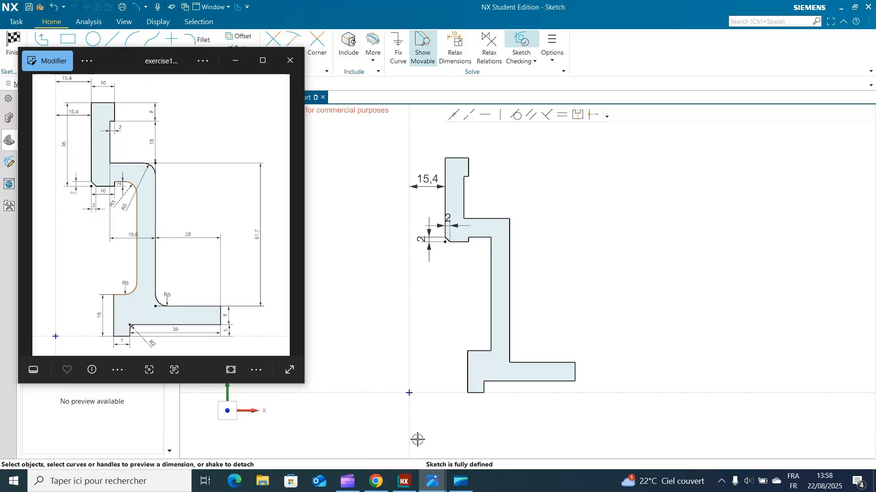
left_click(235, 60)
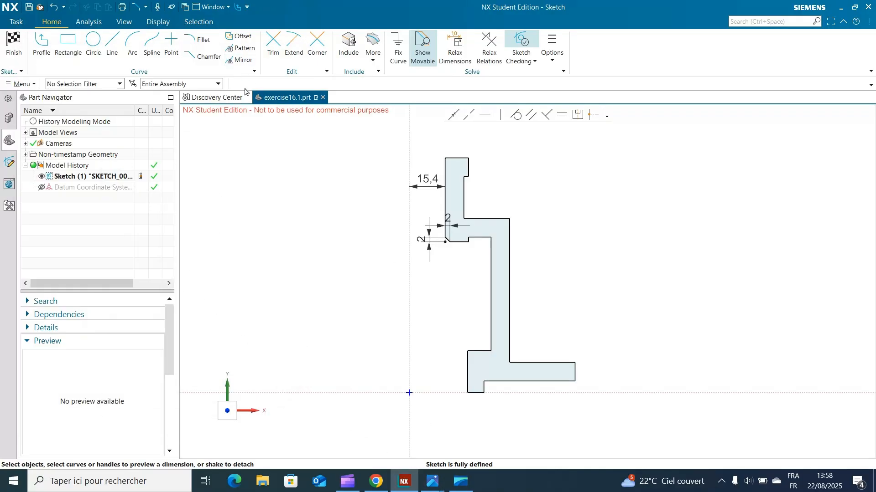
mouse_move(432, 481)
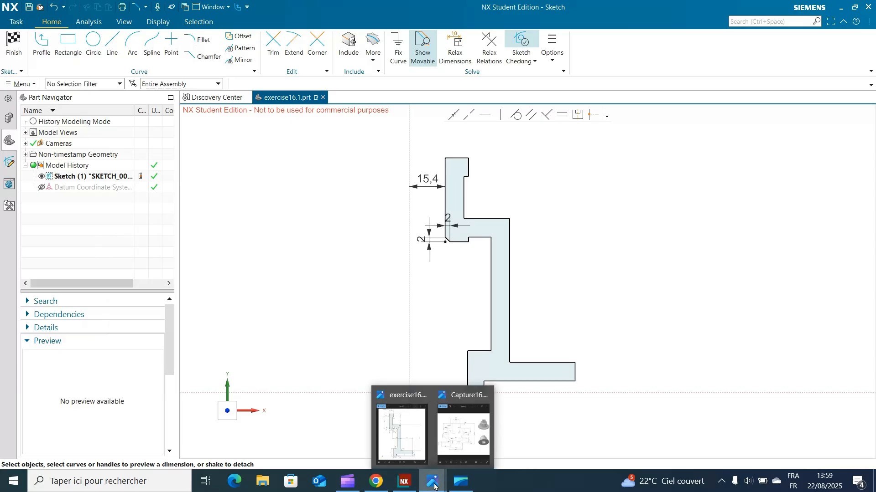
left_click(412, 441)
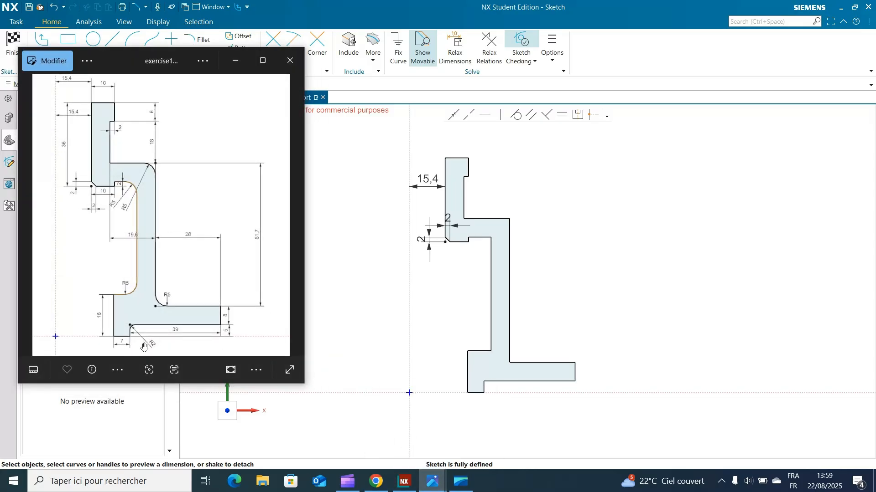
left_click(236, 61)
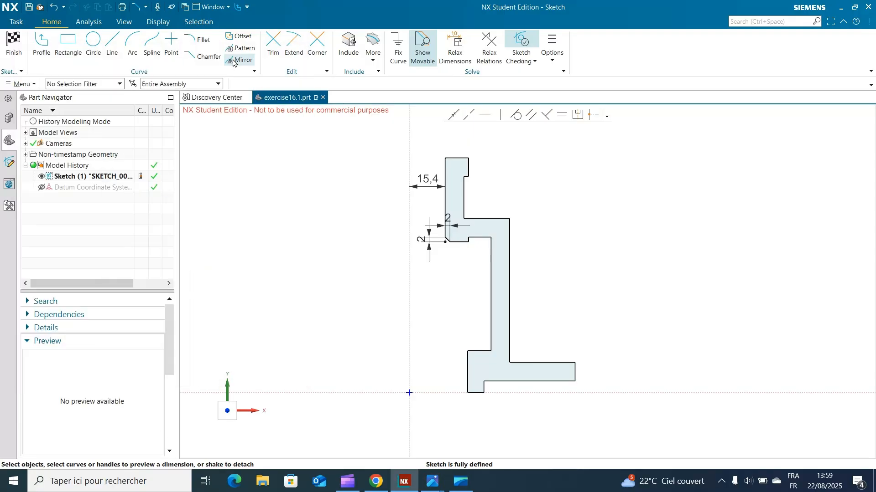
left_click(199, 39)
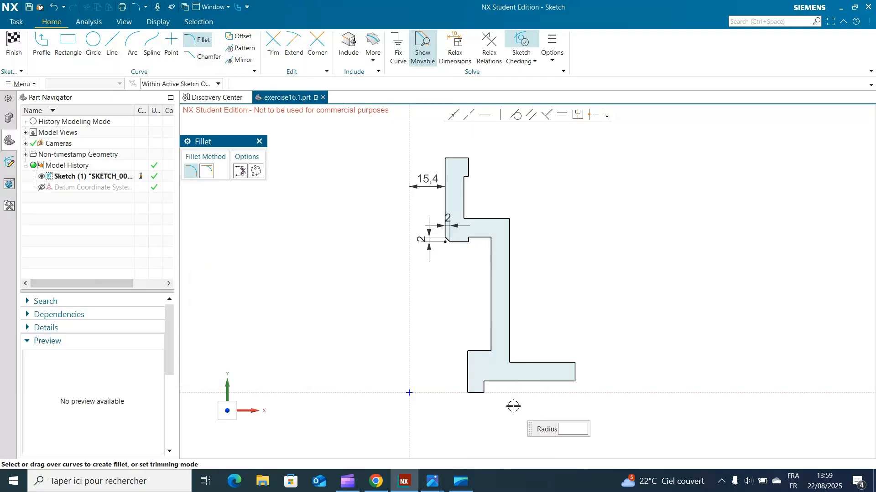
scroll(497, 383, "down", 2)
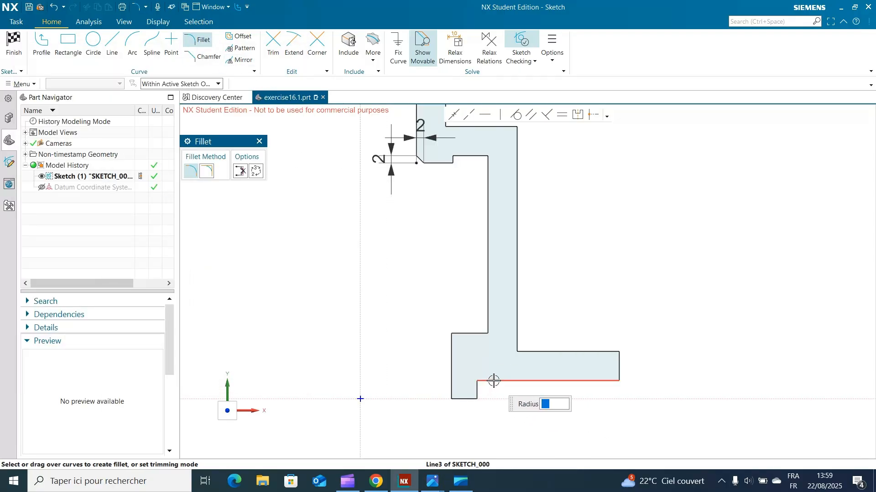
left_click(478, 392)
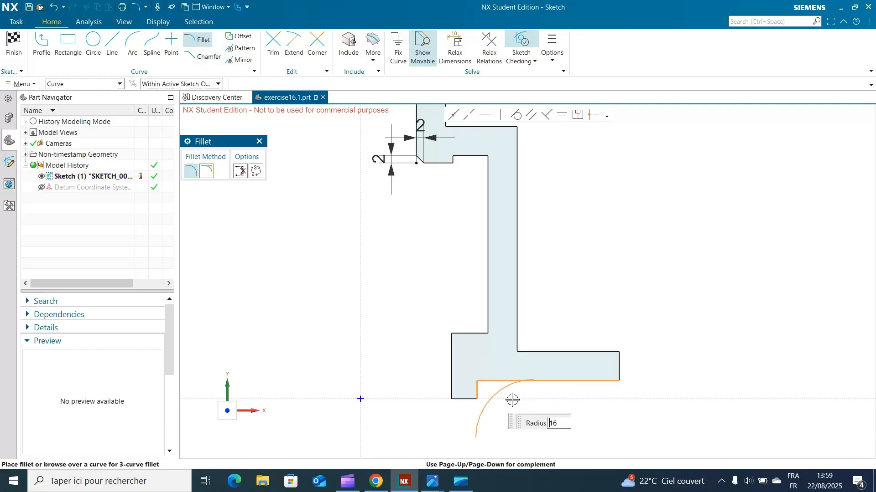
type("2")
left_click(482, 387)
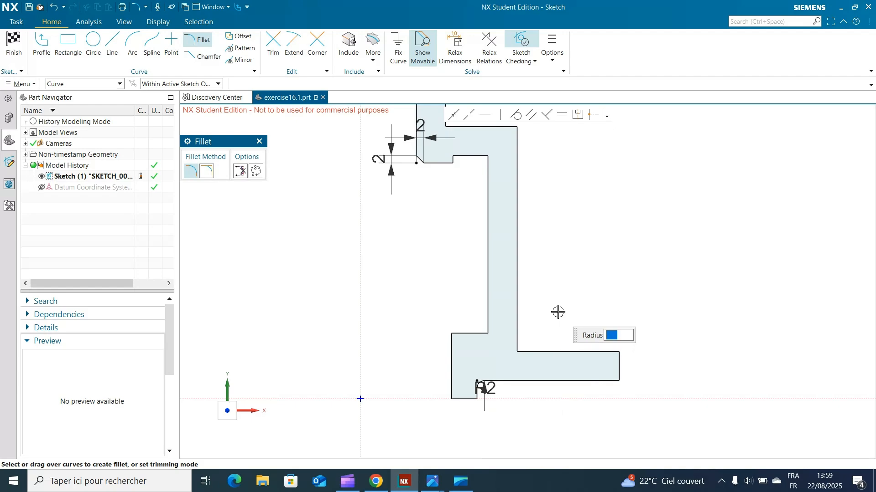
Step: Fillet the inner corner between shoulder underside and wall, and the corner between outer wall and flange top, with a 5 mm radius
left_click(480, 160)
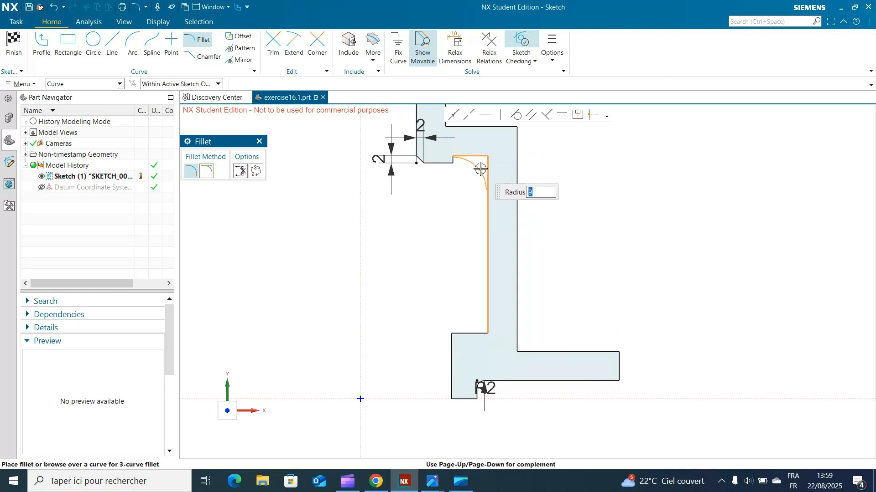
type("5")
key("Return")
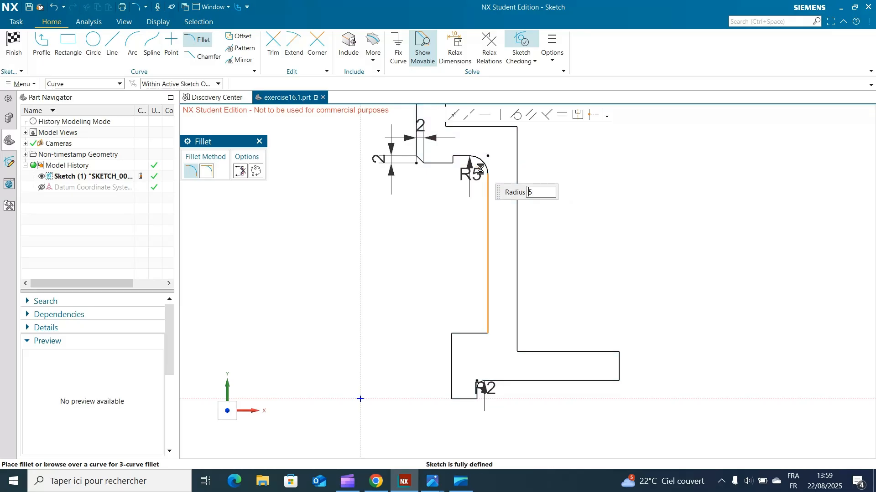
left_click(517, 334)
left_click(534, 351)
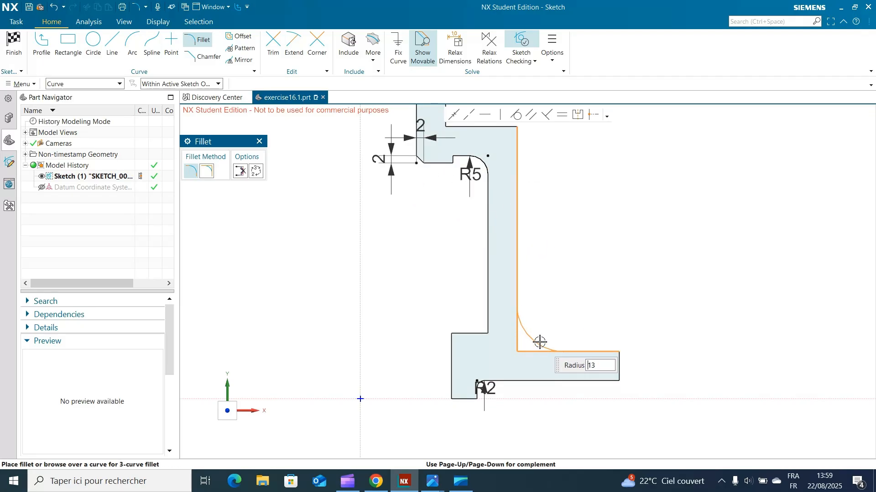
type("5")
key("Return")
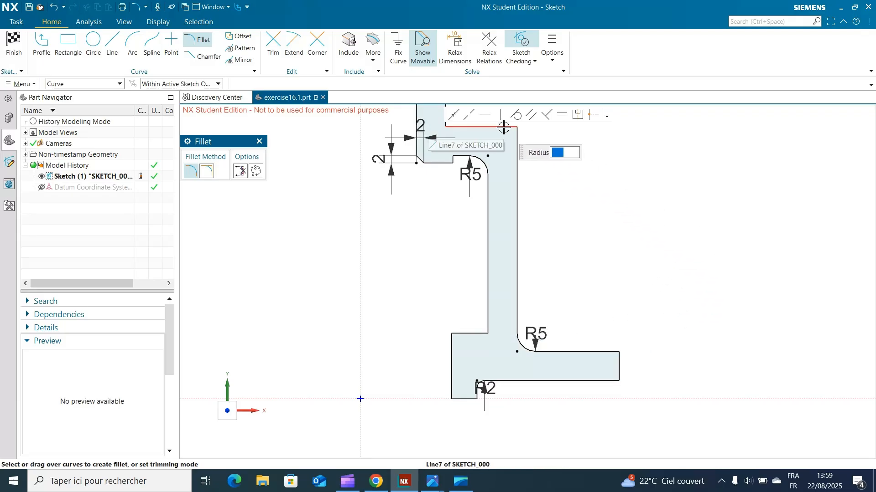
Step: Fillet the outer corner between the shoulder's upper edge and the vertical wall with a 5 mm radius
left_click(515, 144)
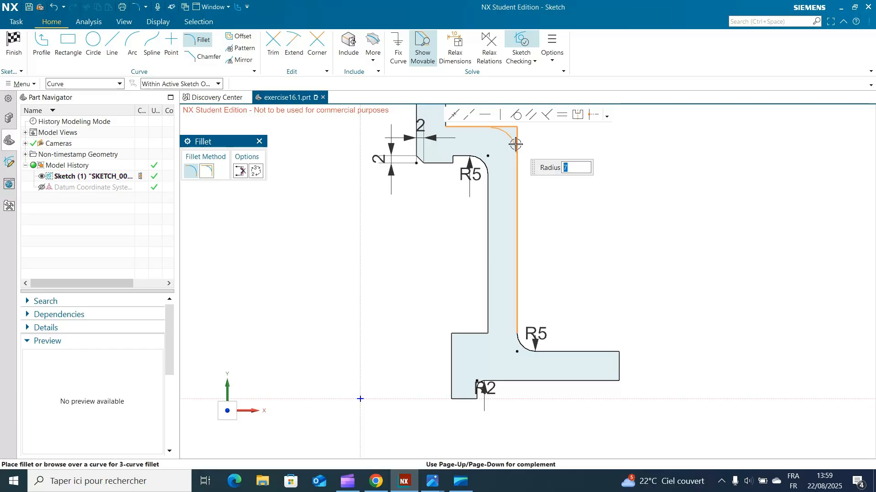
type("5")
key("Return")
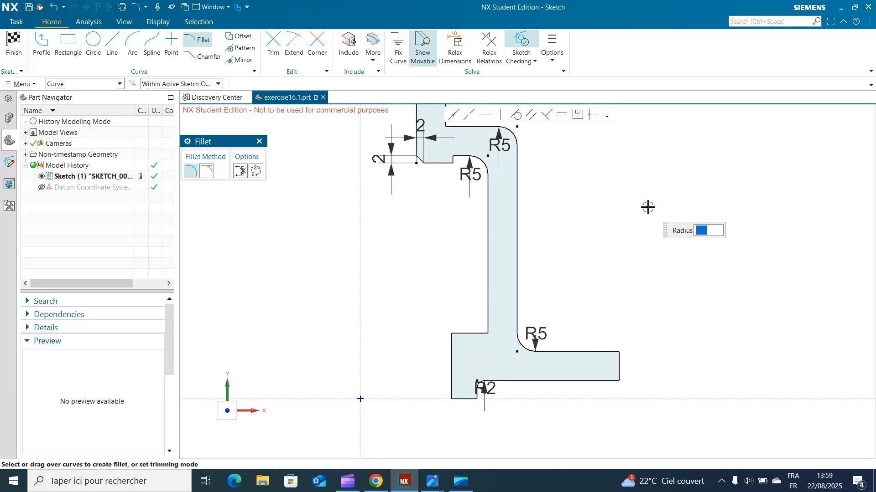
Step: Check the exercise drawing and fillet the corner between the wall's inner line and the base's upper edge with a 5 mm radius
scroll(649, 205, "down", 3)
middle_click_drag(650, 202, 644, 240, "shift")
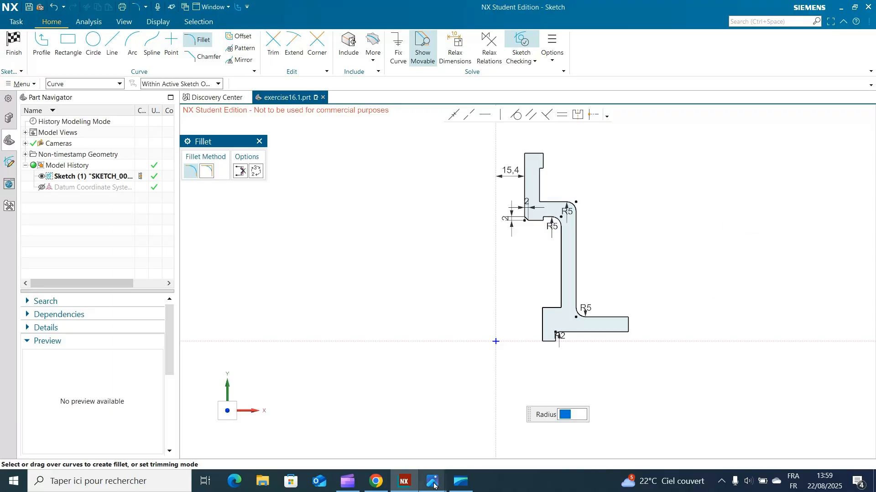
mouse_move(433, 487)
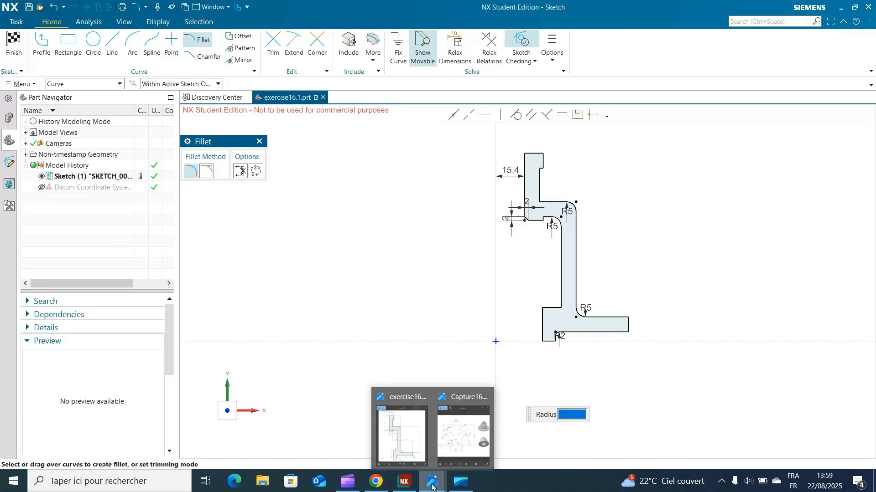
left_click(387, 432)
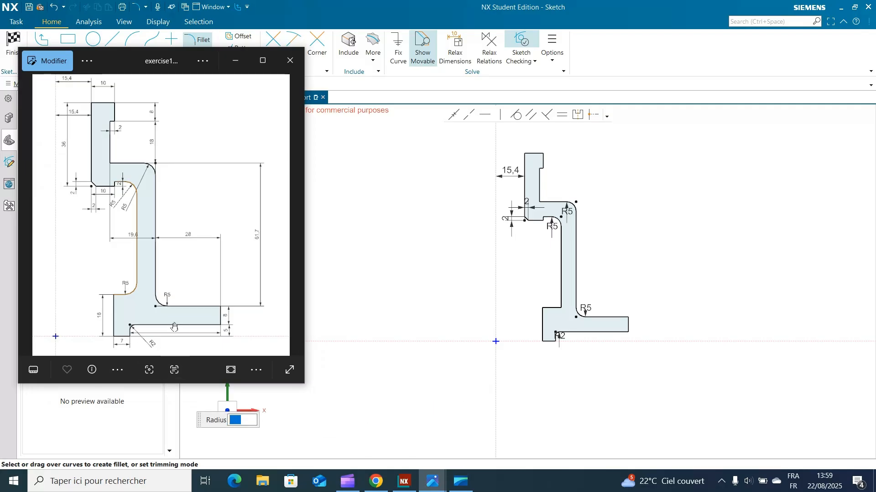
left_click(235, 61)
scroll(559, 295, "down", 5)
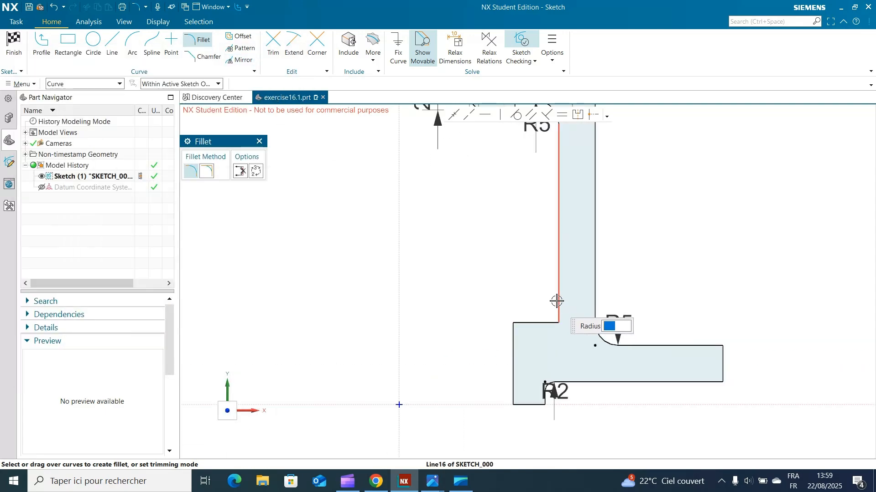
left_click(544, 323)
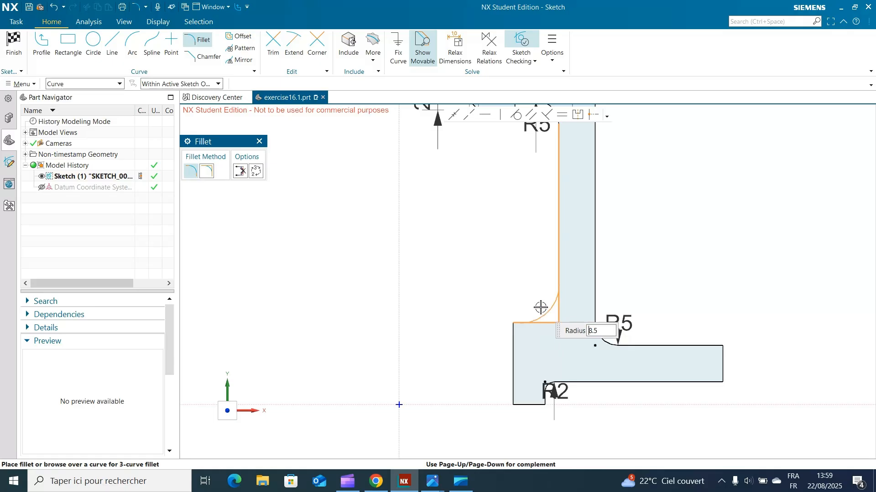
left_click(550, 309)
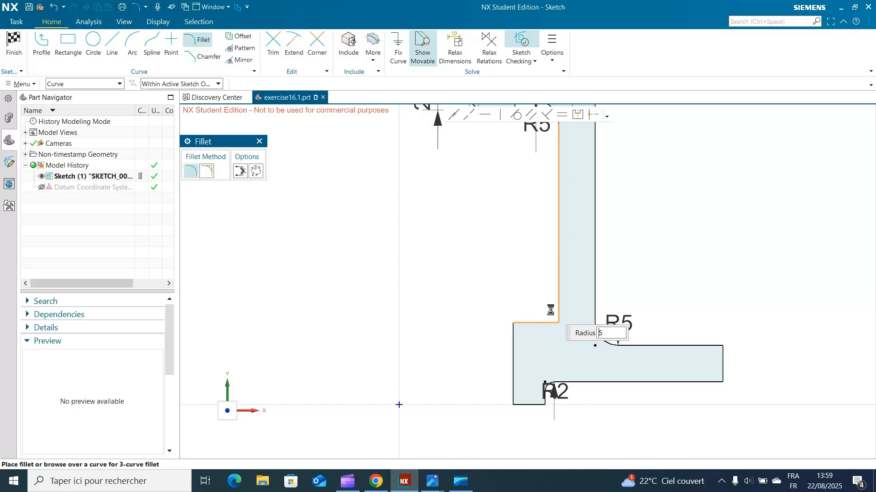
left_click(259, 141)
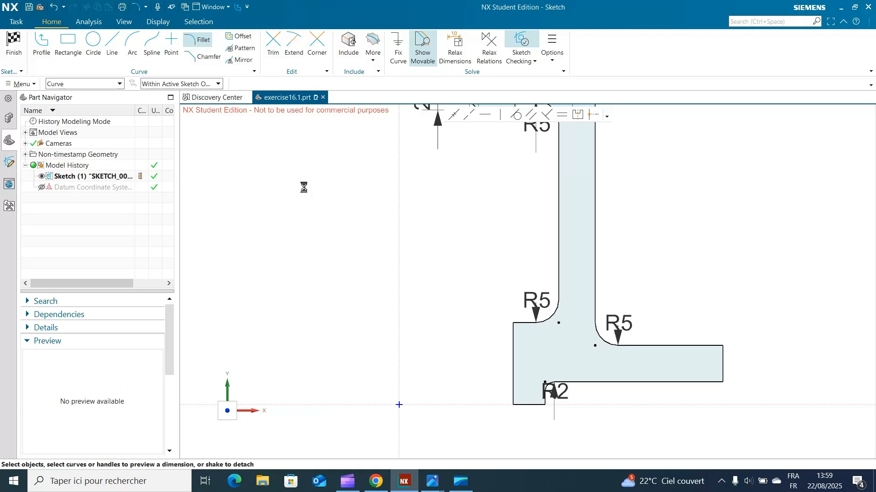
Step: Hide all the sketch dimensions using the Dimension selection filter, and reset the filter to No Selection Filter
scroll(341, 202, "down", 2)
middle_click_drag(351, 222, 343, 297, "shift")
scroll(335, 281, "down", 1)
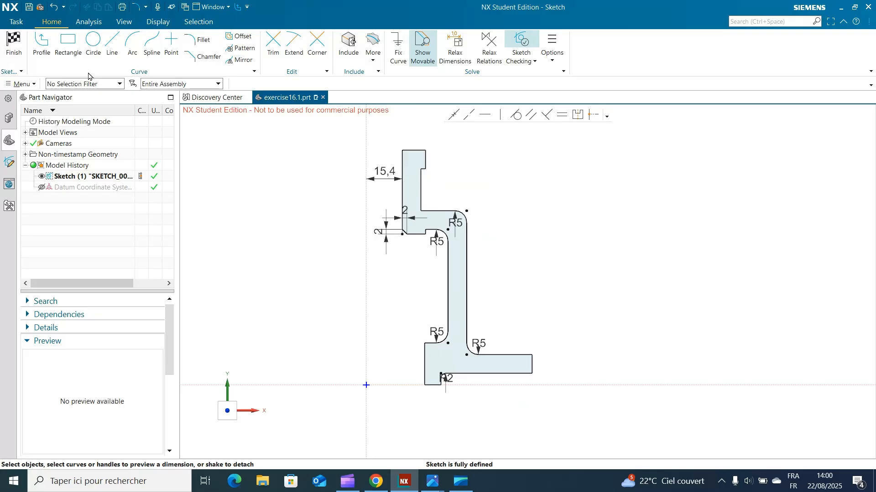
left_click(80, 84)
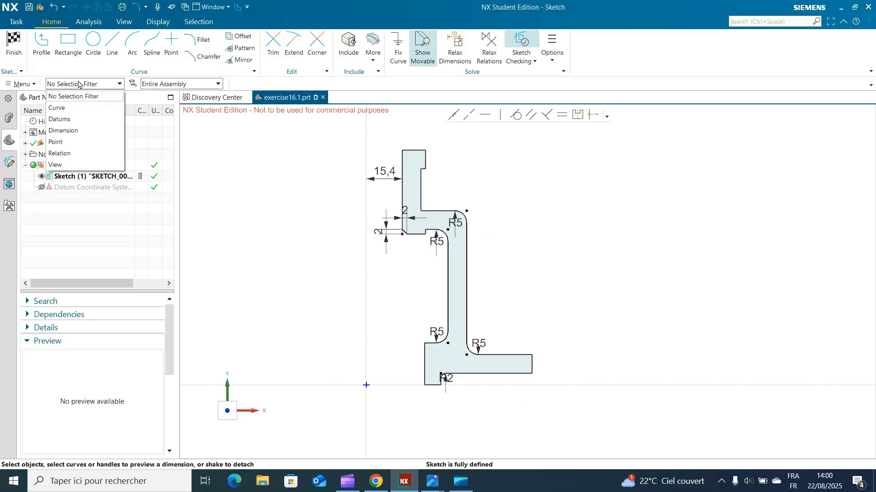
left_click(79, 131)
left_click_drag(290, 140, 607, 417)
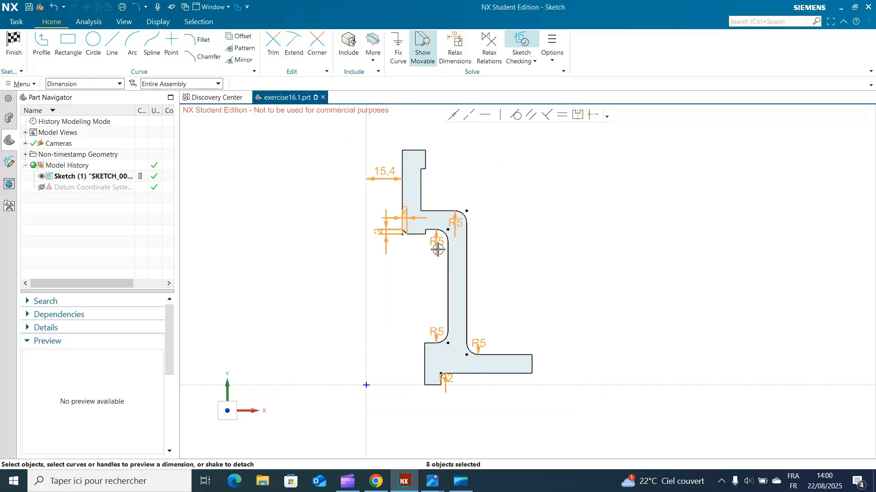
right_click(398, 234)
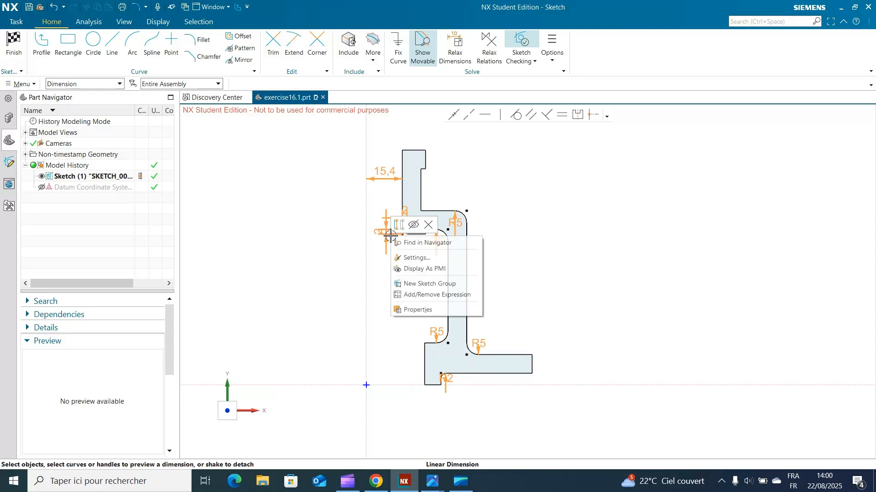
left_click(421, 223)
left_click(82, 84)
left_click(76, 94)
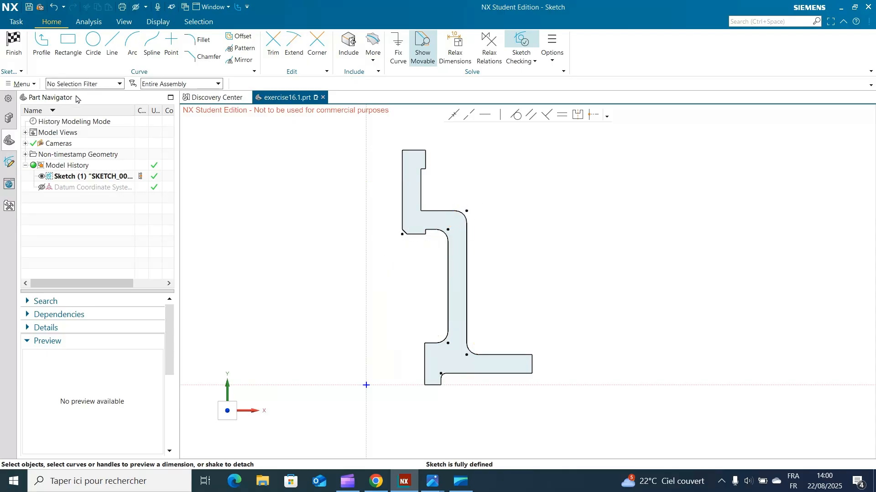
Step: Delete the leftover corner points at the outer shoulder fillet, the inner shoulder fillet and the neck chamfer
left_click(467, 210)
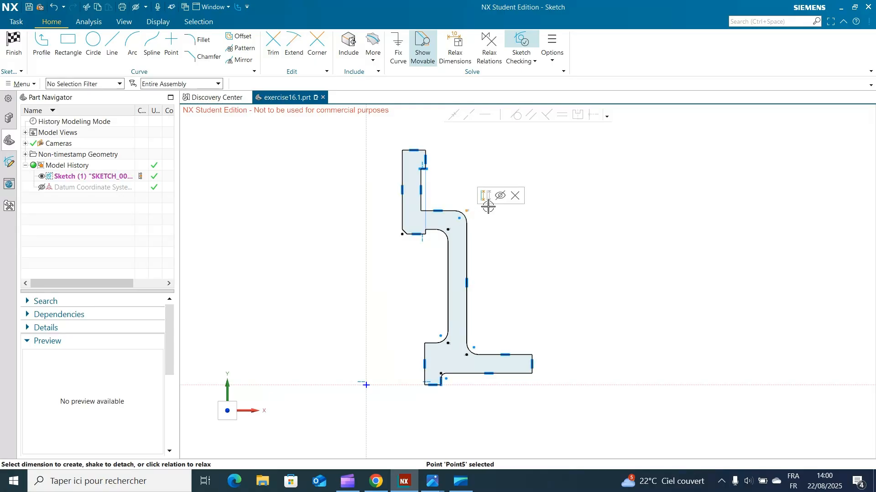
left_click(513, 200)
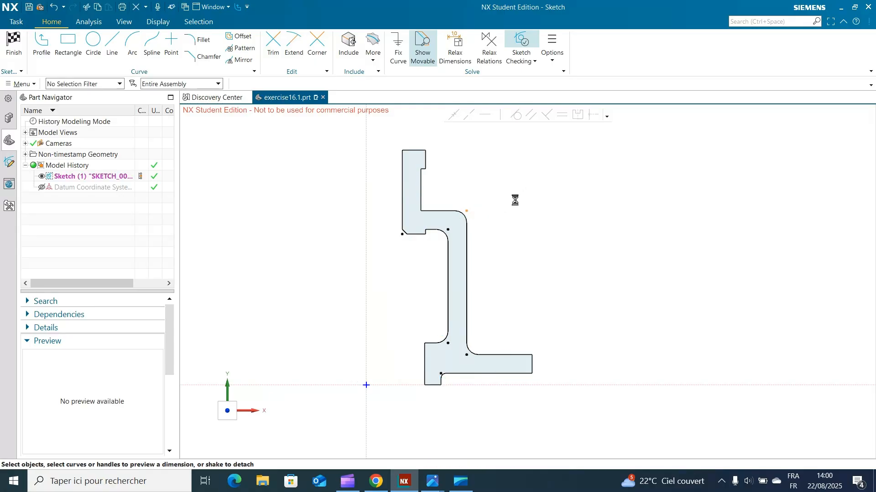
left_click(449, 230)
left_click(496, 216)
left_click(402, 235)
scroll(396, 250, "up", 3)
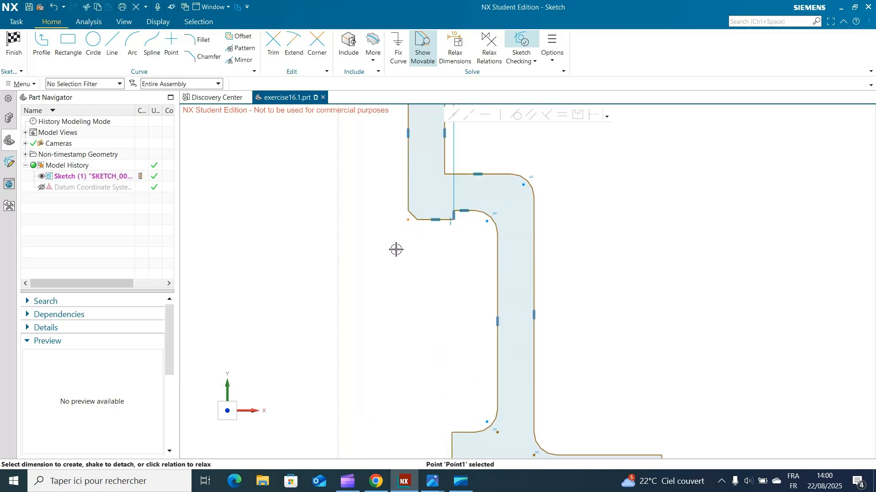
key("Escape")
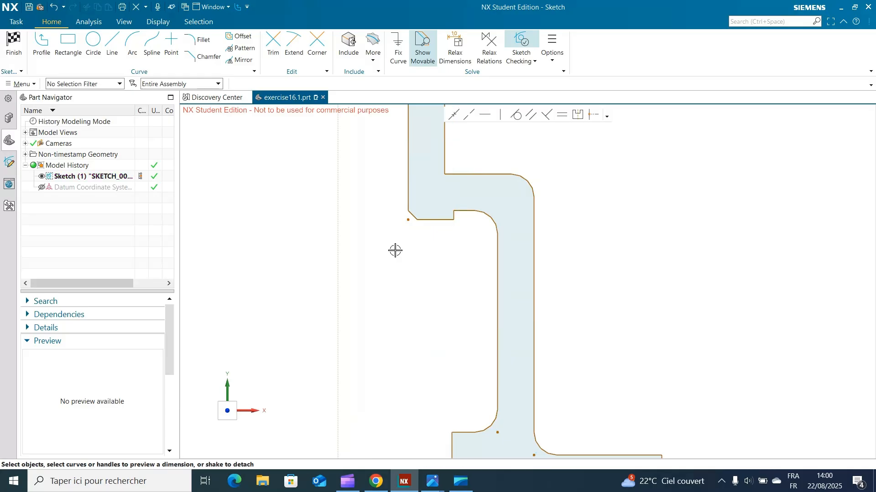
left_click(408, 219)
left_click(455, 204)
Step: Delete the leftover corner points at the foot's 2 mm fillet and the fillet between outer wall and flange
scroll(602, 235, "down", 2)
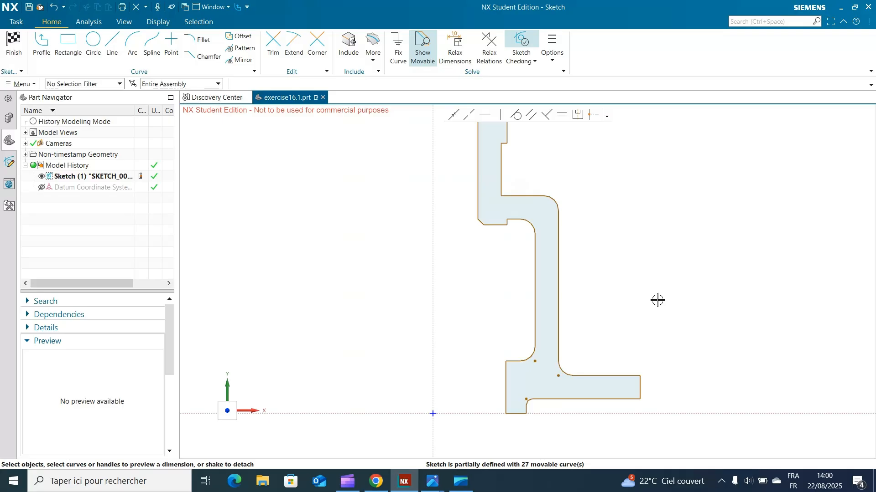
middle_click_drag(657, 300, 647, 239, "shift")
scroll(582, 329, "up", 5)
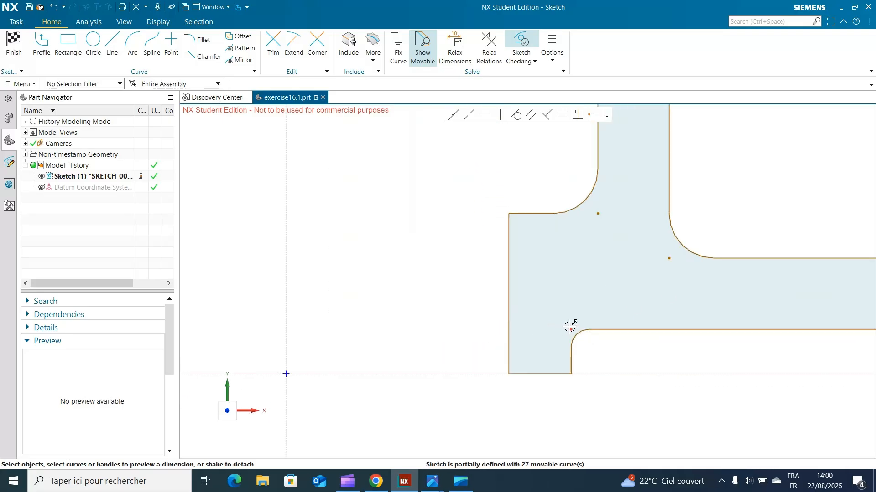
left_click(571, 329)
left_click(617, 314)
left_click(669, 258)
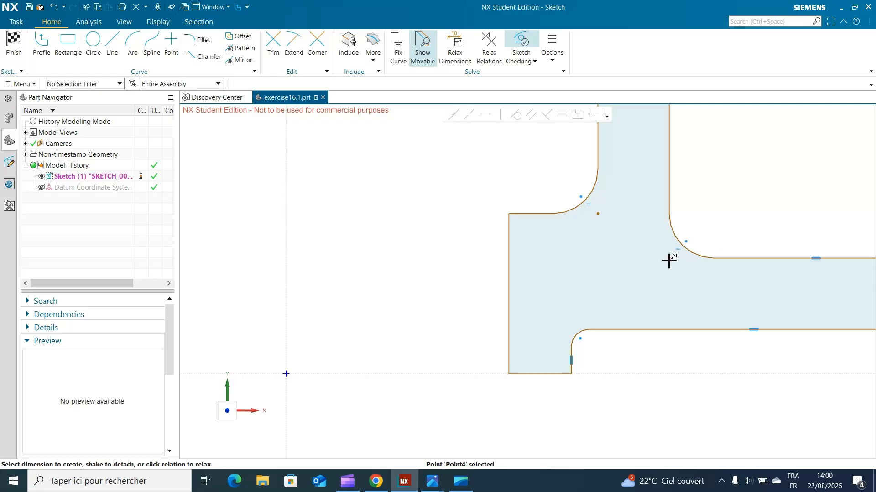
left_click(717, 243)
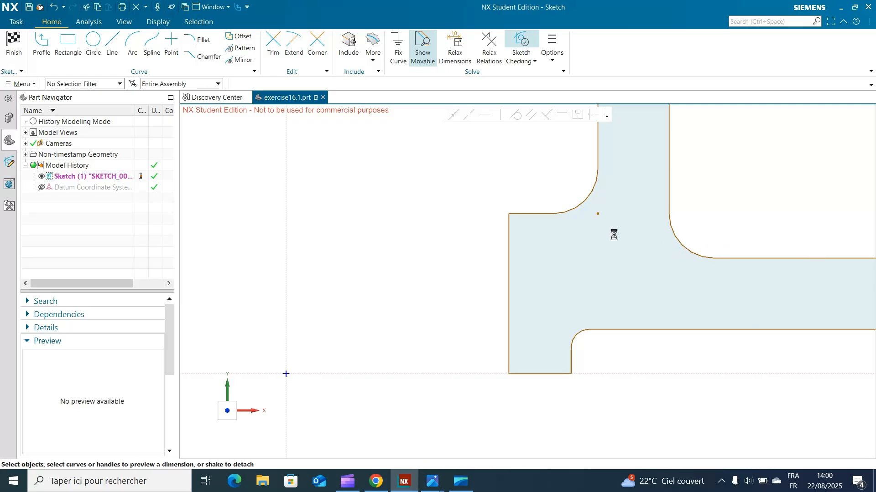
Step: Delete the leftover corner point at the fillet between the wall's inner line and the base's upper edge, and finish the sketch
left_click(597, 214)
left_click(645, 196)
scroll(721, 197, "down", 5)
middle_click_drag(754, 185, 607, 341, "shift")
left_click(14, 49)
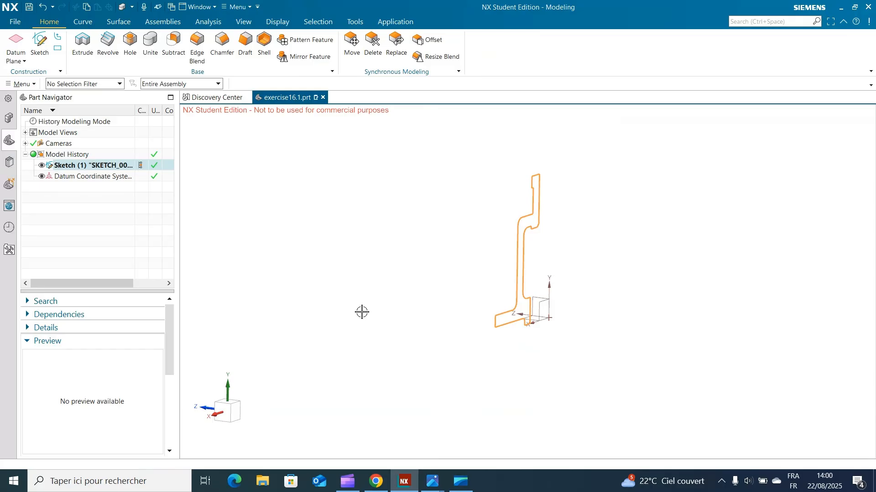
left_click(349, 483)
left_click(353, 485)
left_click(352, 486)
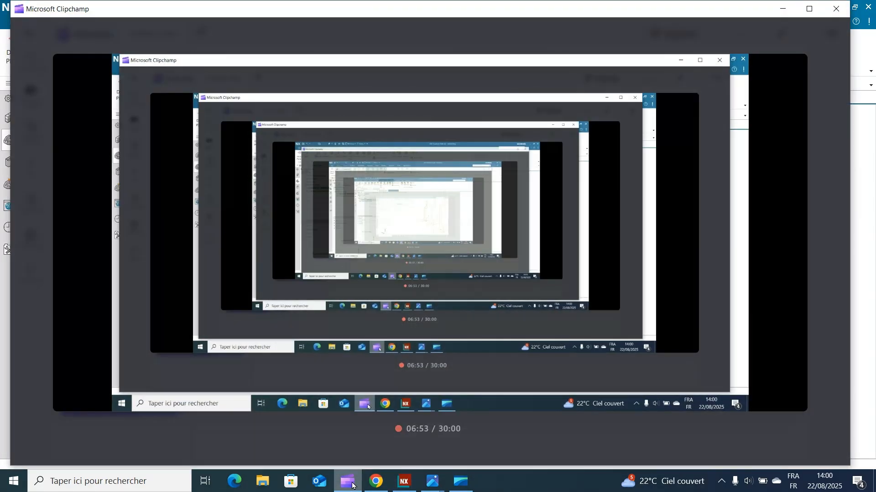
left_click(353, 486)
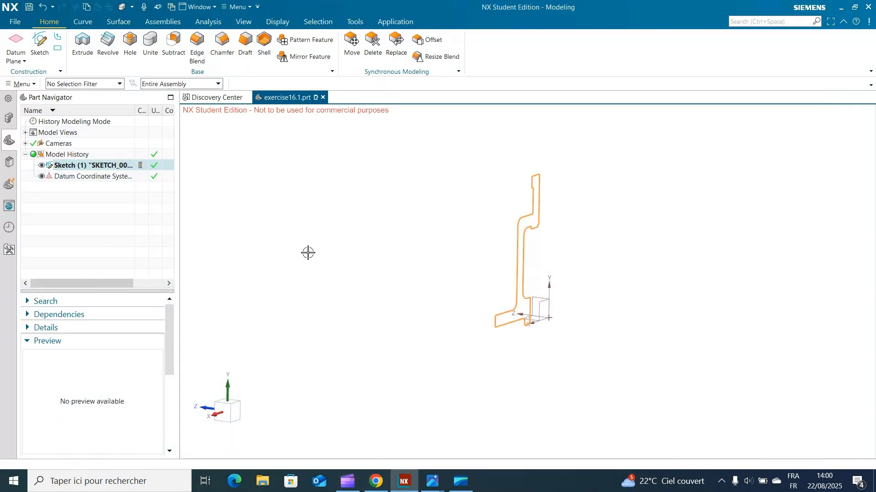
Step: Revolve the profile sketch 360° about the vertical Y axis through the origin, with Boolean set to None
left_click(107, 43)
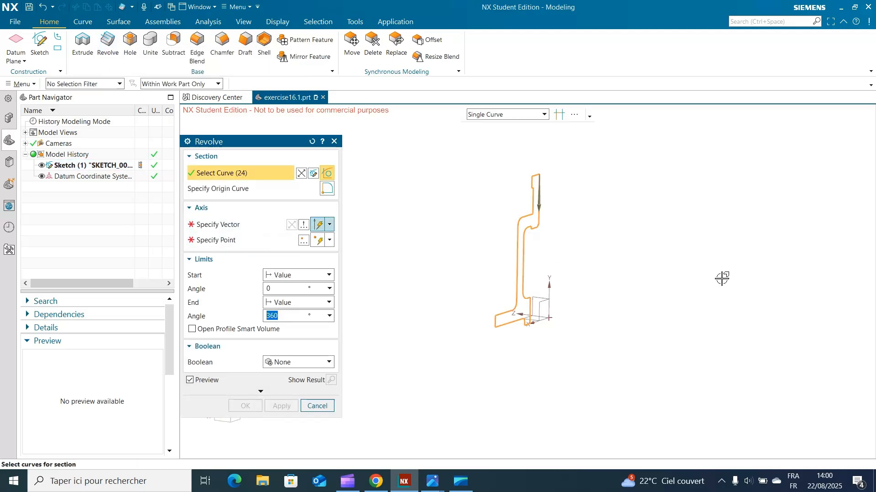
left_click(283, 225)
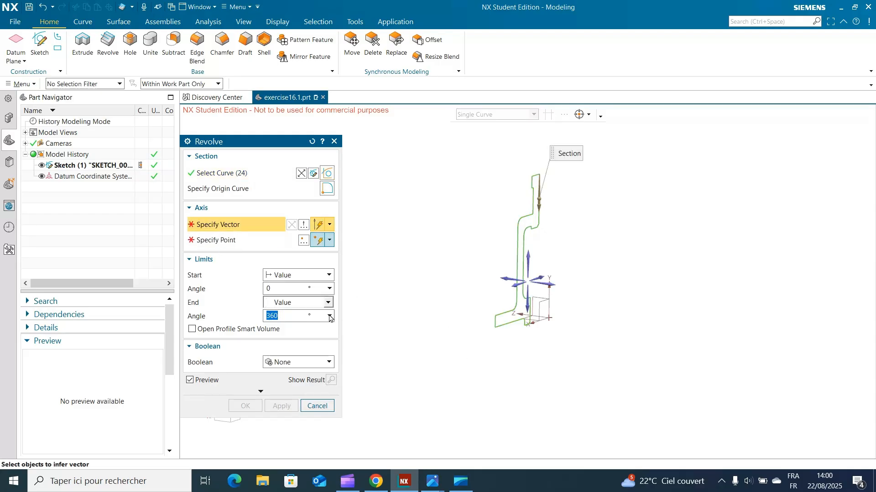
left_click(528, 259)
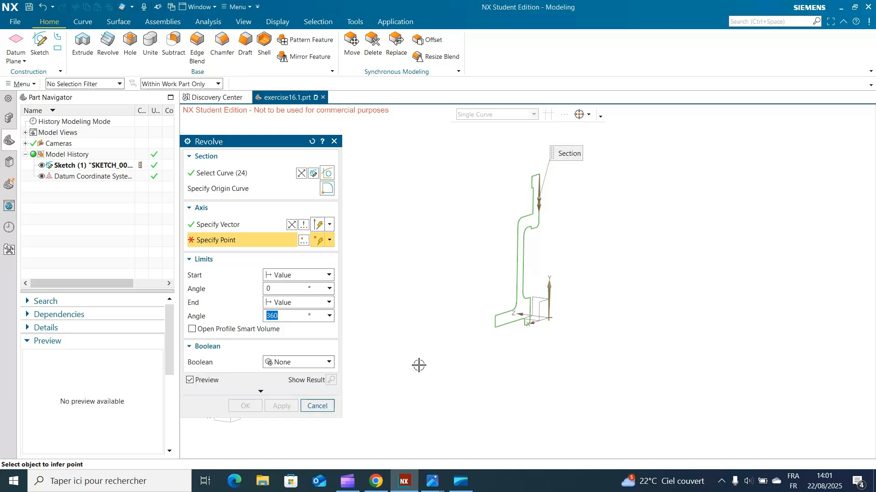
scroll(546, 374, "up", 4)
left_click(557, 195)
left_click(280, 406)
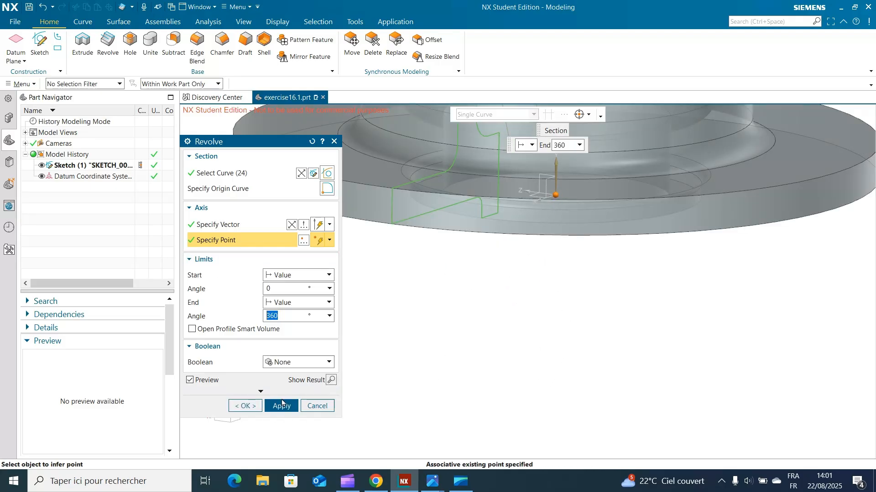
scroll(503, 385, "down", 2)
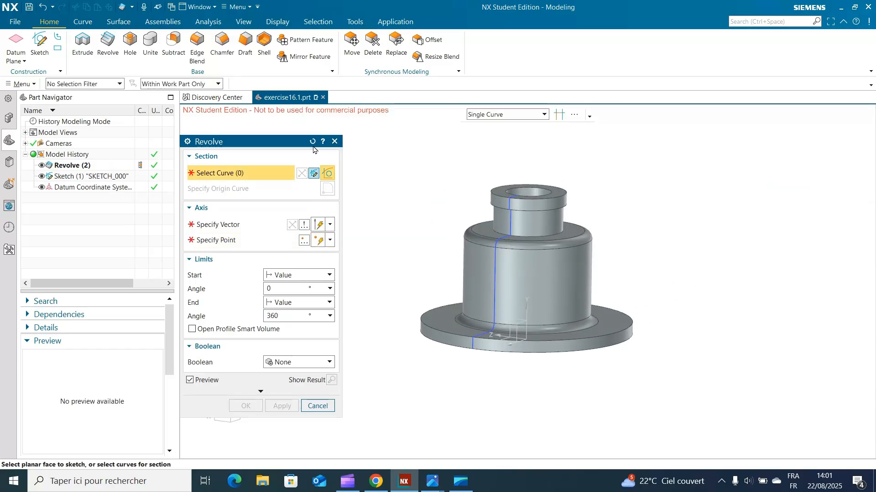
left_click(335, 142)
Step: Compare the revolved hub, including its underside, with the exercise drawing for the side boss and bore details
left_click(460, 483)
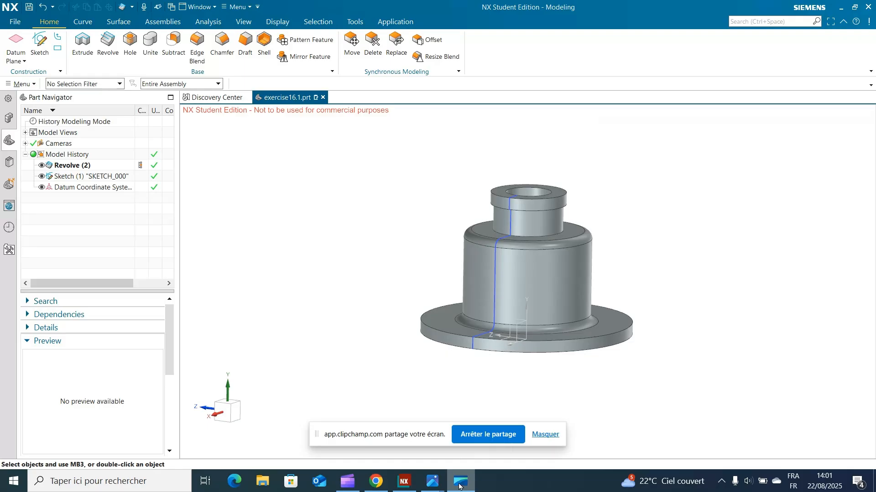
left_click(453, 447)
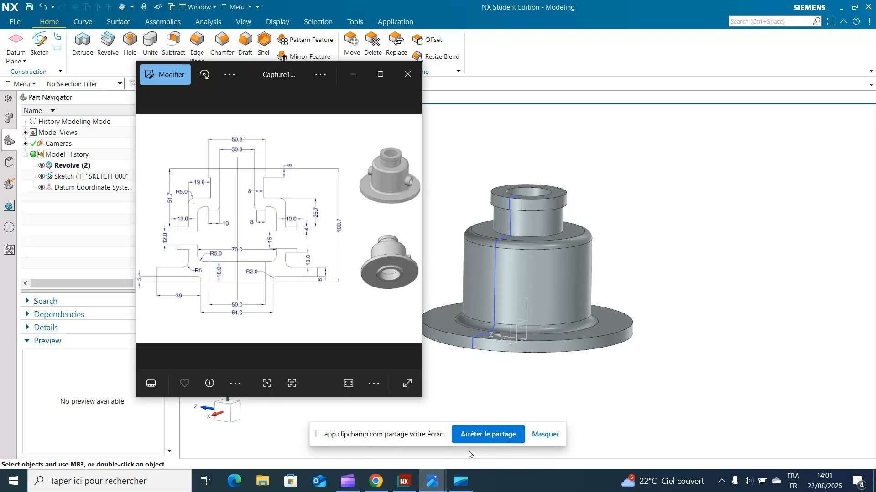
middle_click_drag(638, 394, 591, 381)
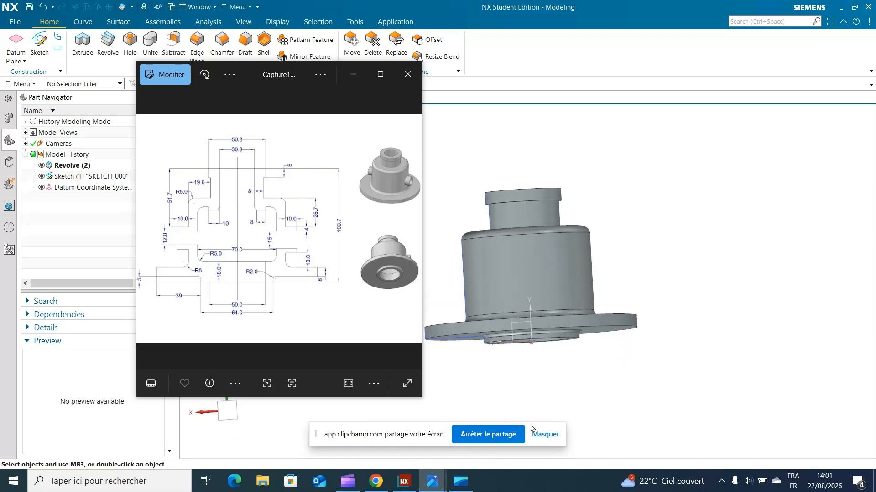
mouse_move(430, 489)
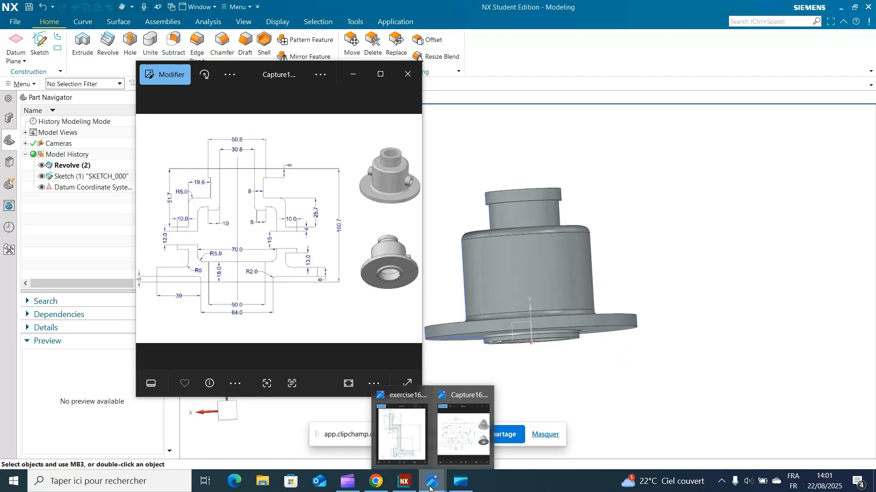
left_click(356, 75)
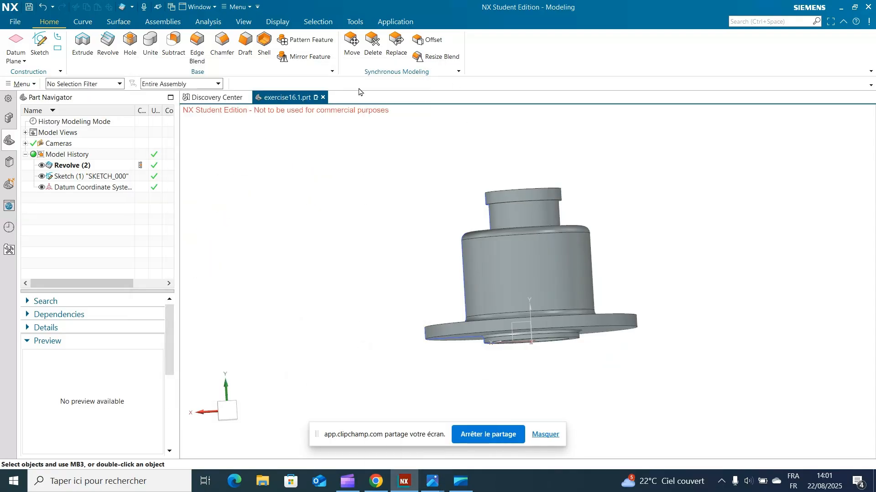
Step: Hide the revolved body and reopen the profile sketch for editing
left_click(41, 187)
left_click(41, 187)
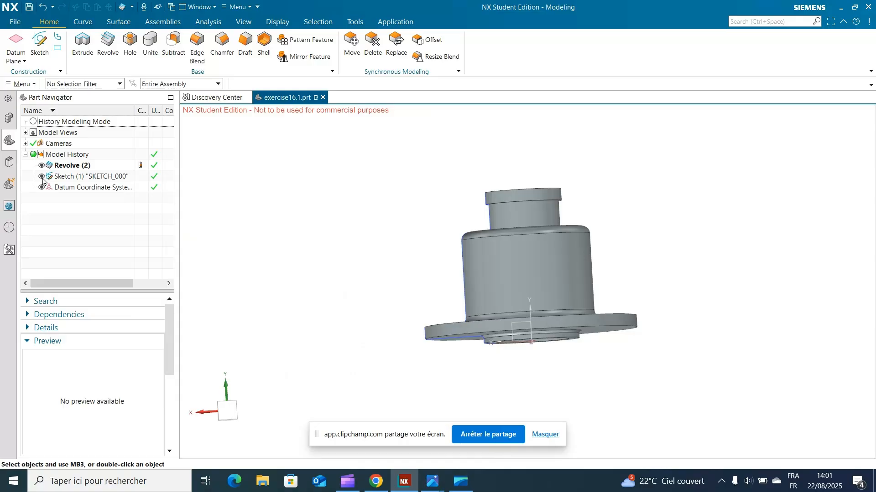
left_click(42, 166)
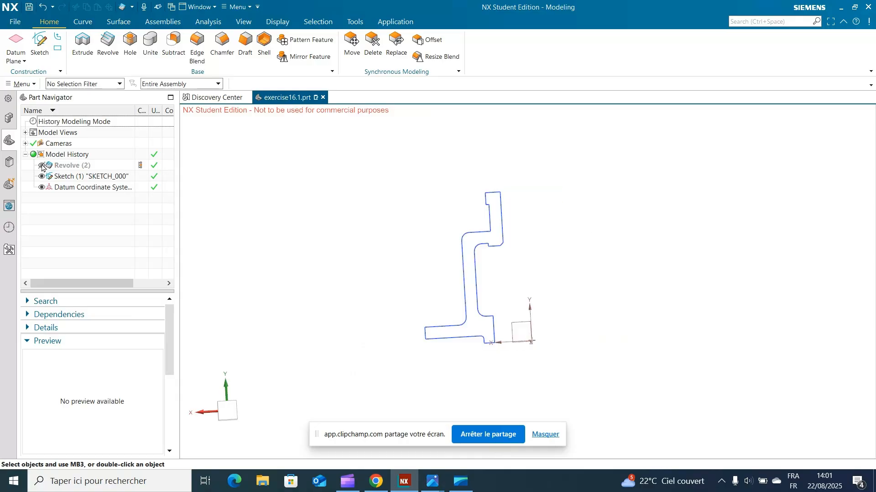
left_click_drag(49, 189, 46, 160)
left_click(435, 254)
left_click(58, 179)
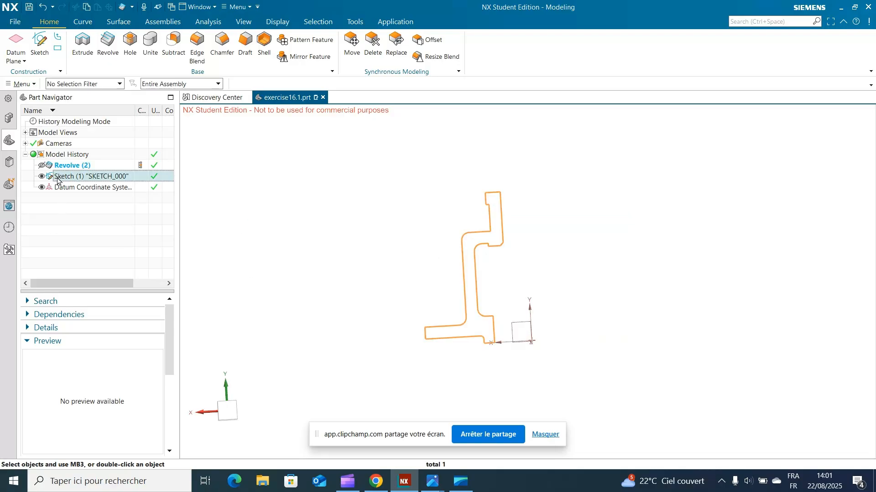
double_click(65, 179)
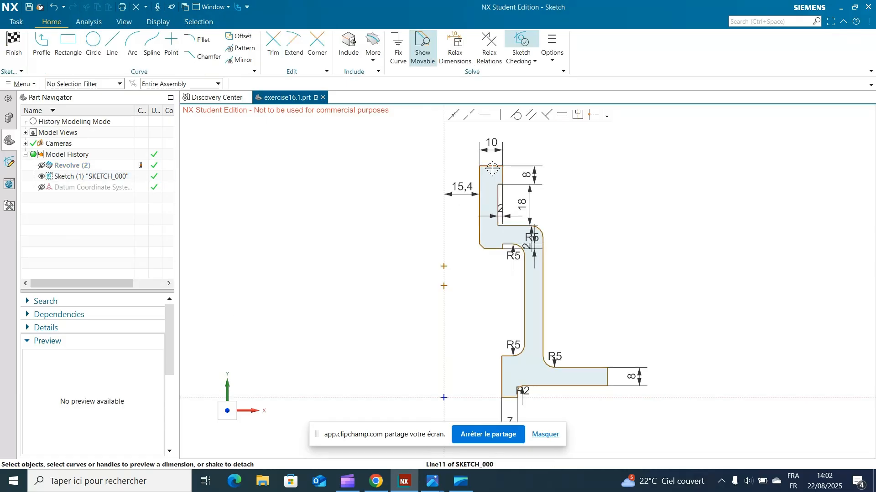
Step: Dimension the vertical distance from the profile's top edge to the upper point on the vertical axis
left_click(493, 167)
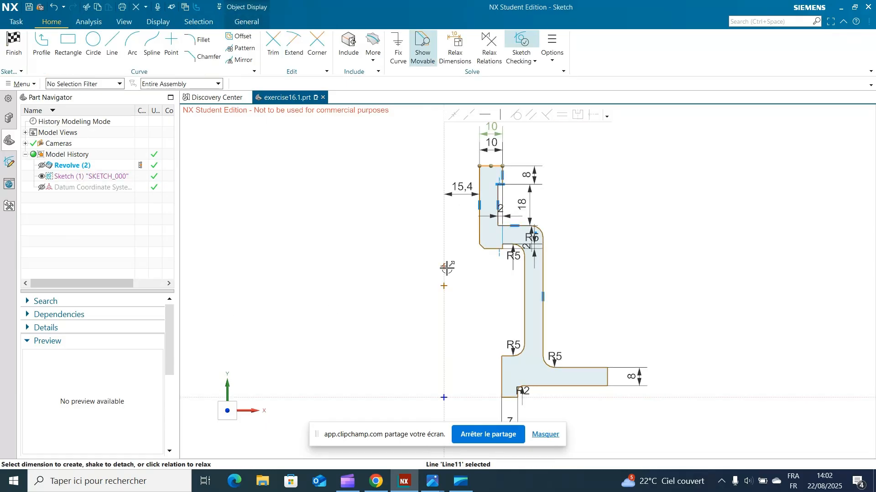
left_click(445, 267)
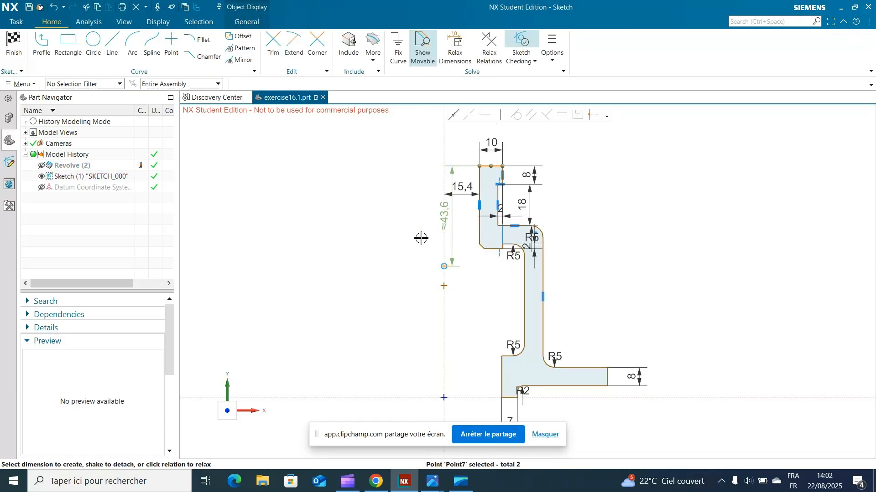
left_click_drag(444, 217, 289, 243)
left_click(381, 213)
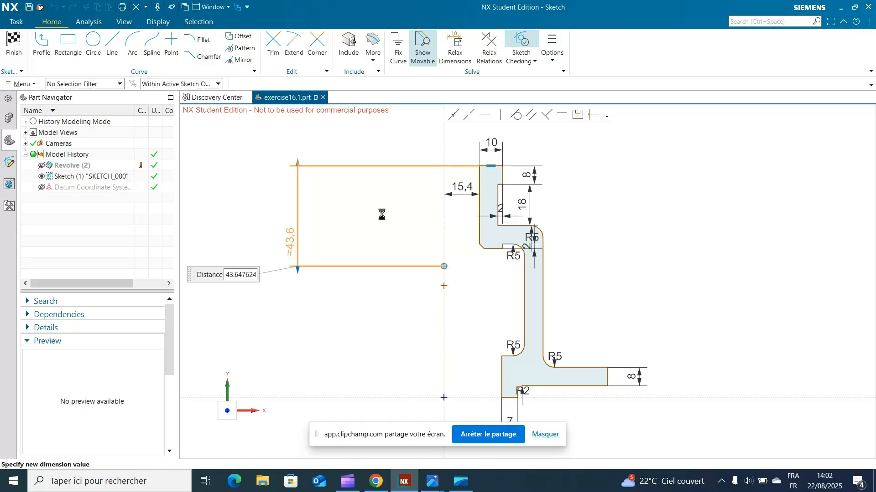
Step: Dimension the vertical distance from the profile's top edge to the lower axis point and set it to 61.2 mm
left_click(495, 167)
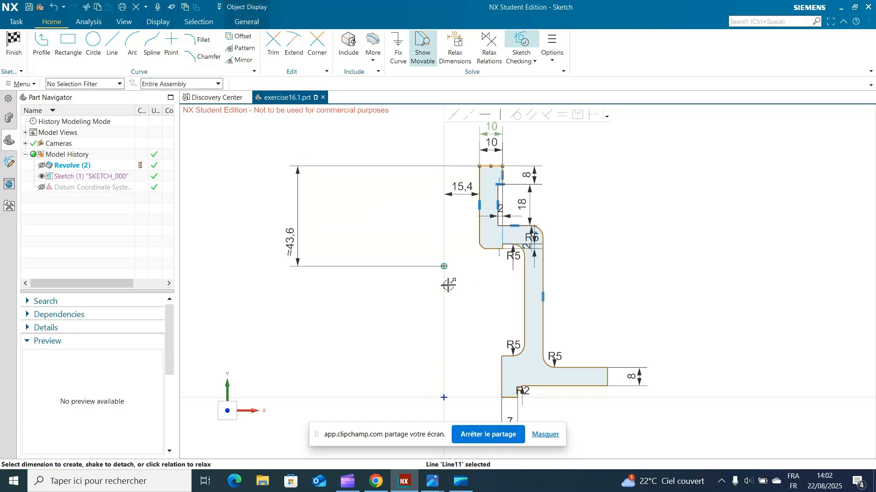
left_click(444, 286)
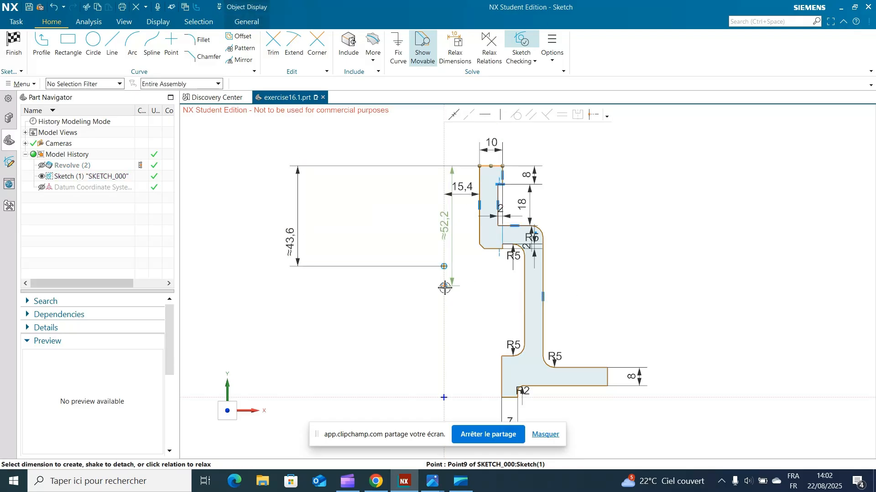
left_click(342, 258)
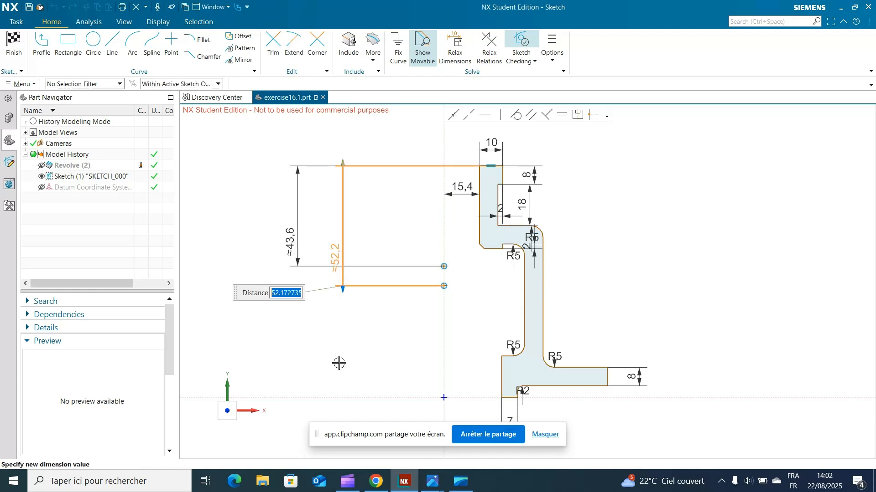
type("61.2")
key("Return")
Step: Set the vertical distance from the profile's top edge to the upper axis point to 59.7 mm
left_click(298, 241)
left_click(296, 228)
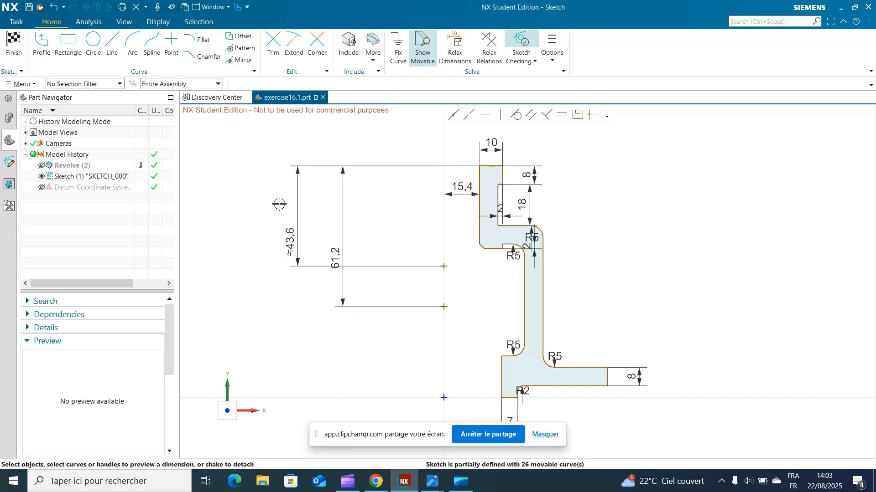
left_click(294, 196)
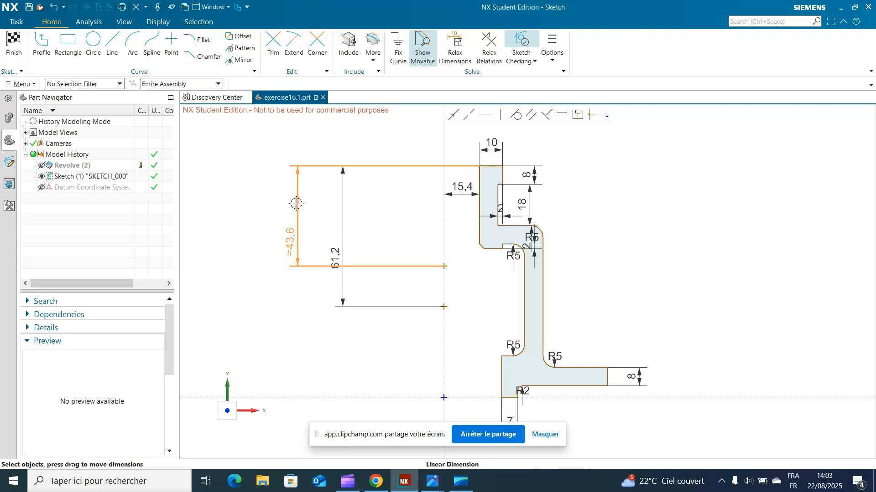
double_click(296, 203)
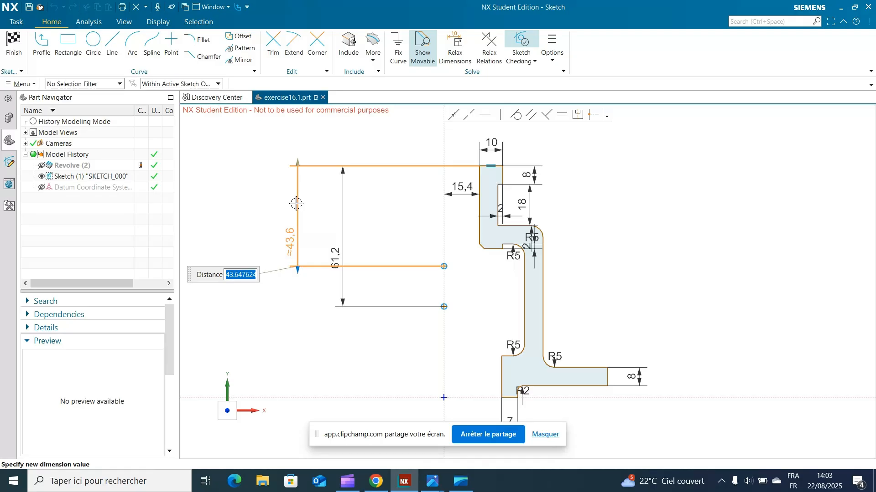
type("59.7")
key("Return")
left_click(367, 350)
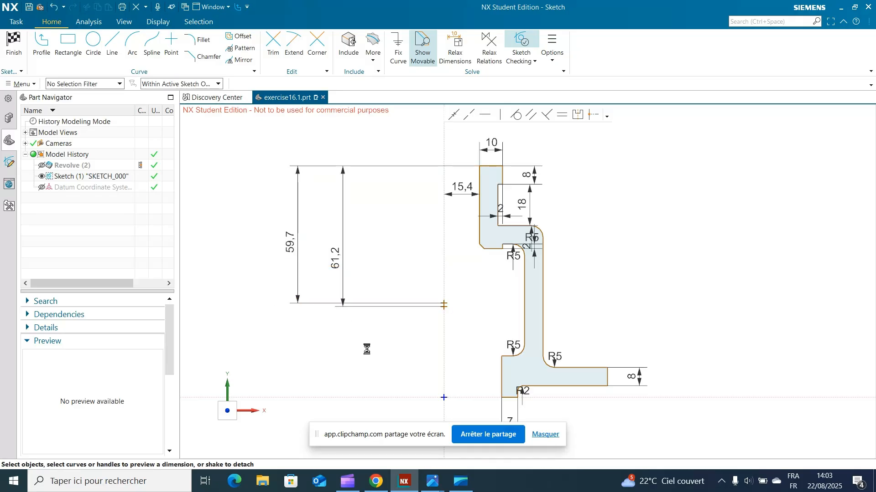
Step: Draw two concentric circles with diameters of 15 mm and 19 mm centred on the lower point on the vertical axis
scroll(382, 359, "up", 5)
middle_click_drag(413, 323, 341, 363, "shift")
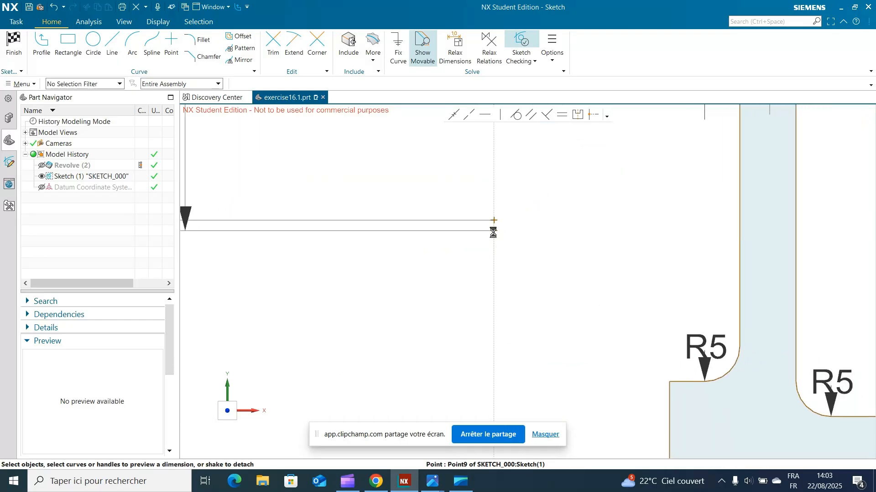
left_click(493, 231)
left_click(93, 43)
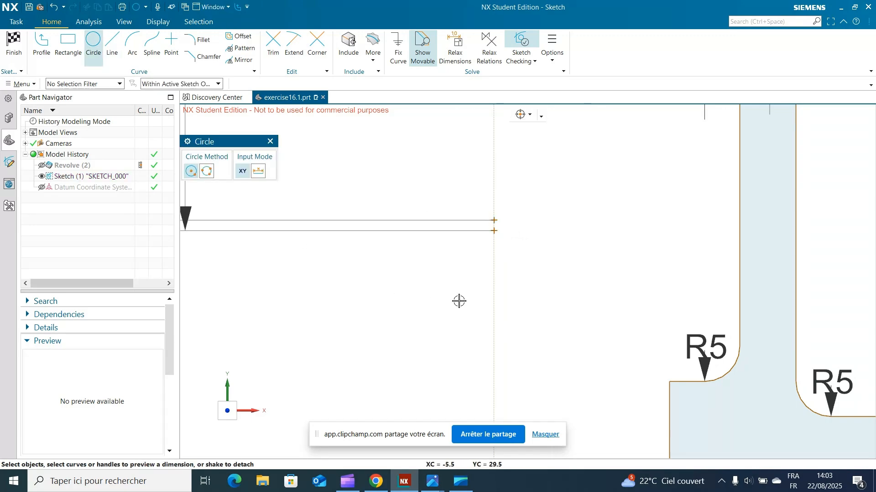
left_click(493, 231)
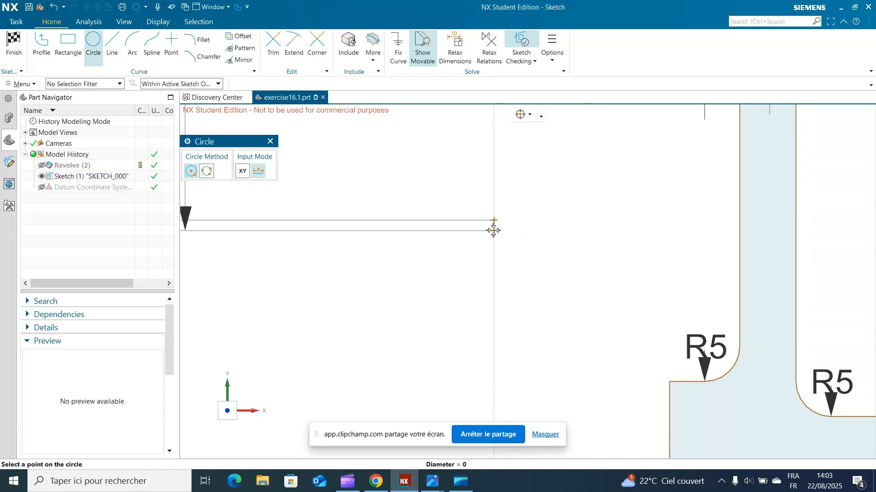
type("1")
key("Return")
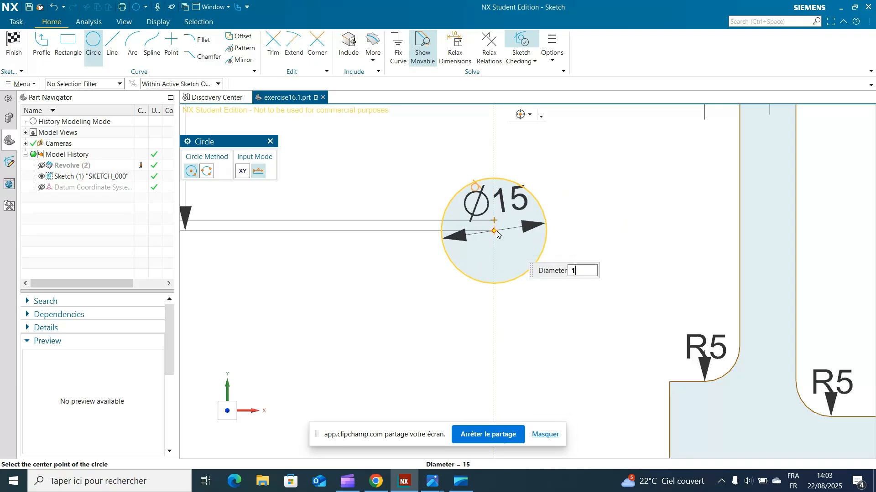
key("Return")
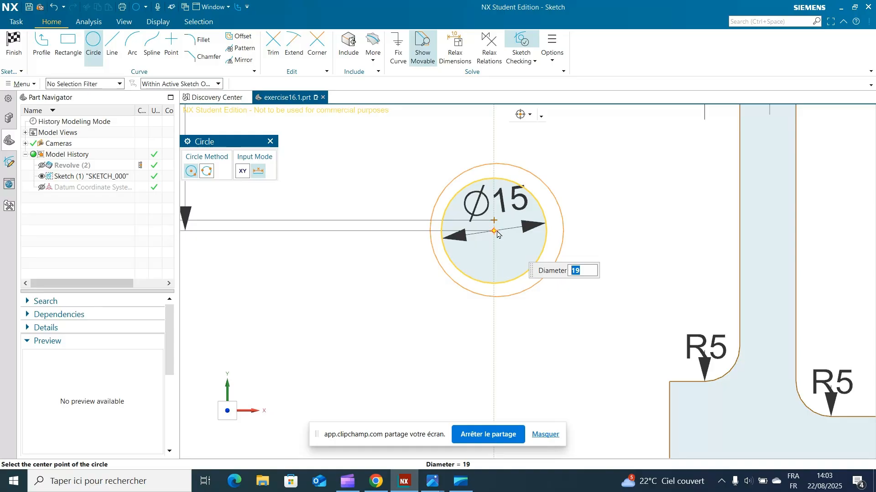
left_click(496, 232)
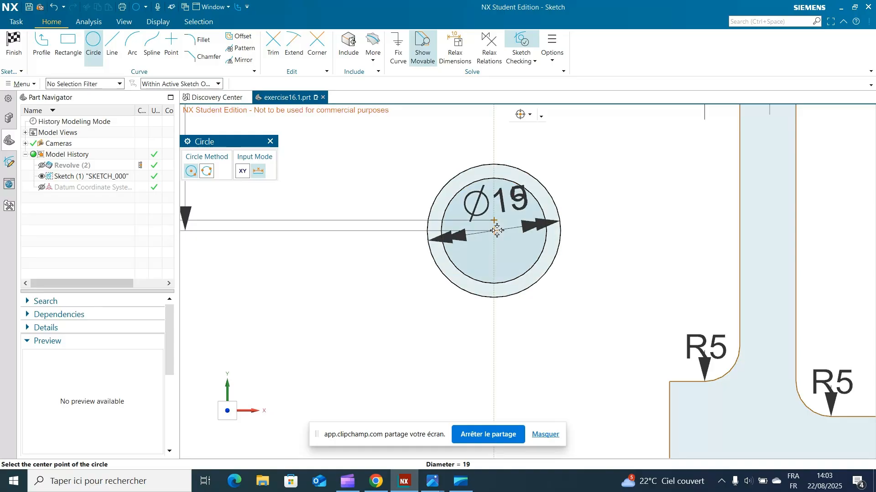
left_click(270, 142)
Step: Draw two concentric circles with diameters of 12 mm and 16 mm centred on the upper point on the vertical axis, and finish the sketch
left_click(93, 43)
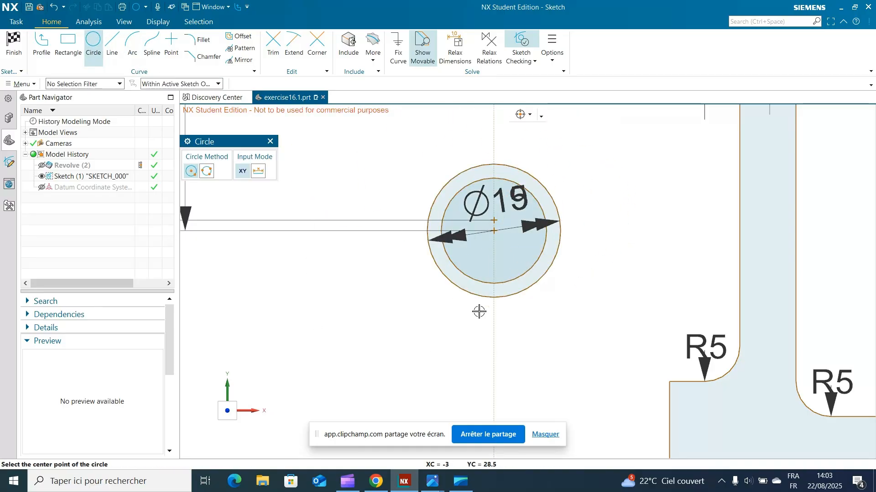
scroll(460, 298, "up", 4)
scroll(518, 225, "down", 2)
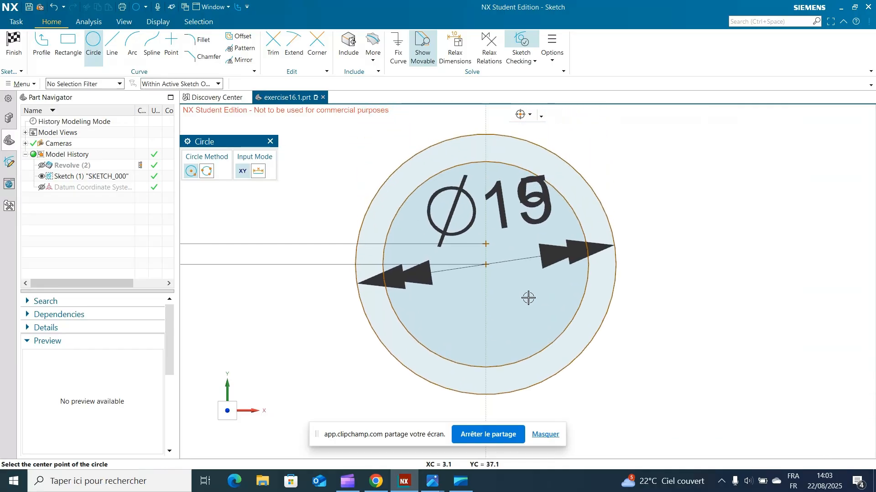
left_click(485, 245)
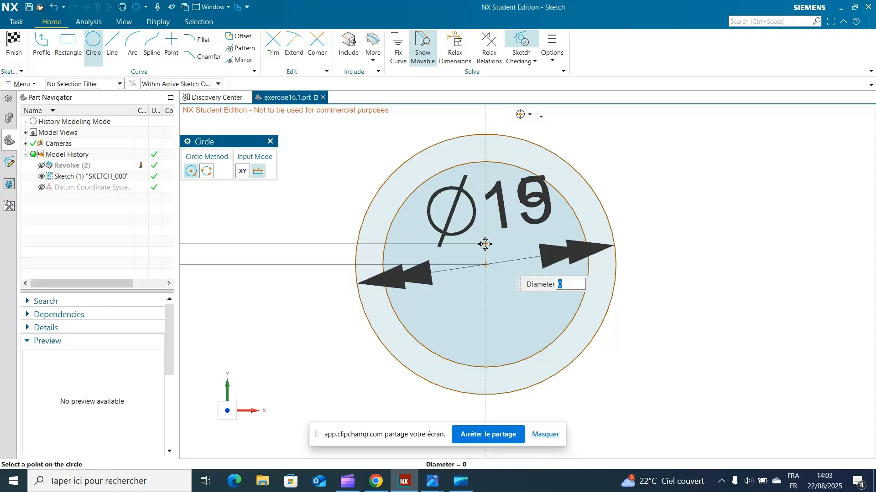
type("12")
key("Return")
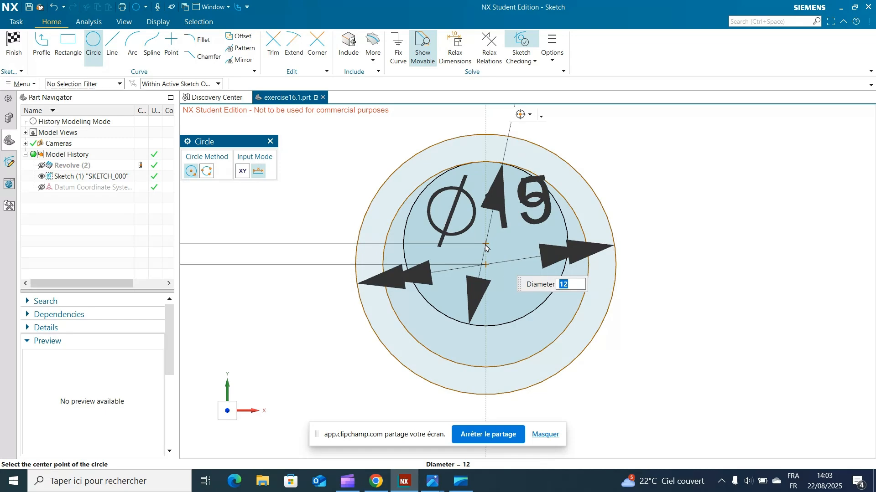
key("Return")
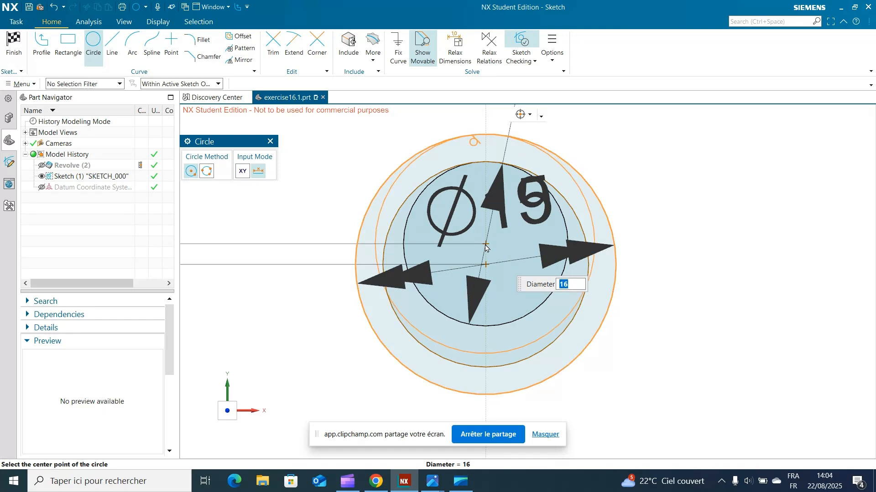
left_click(485, 245)
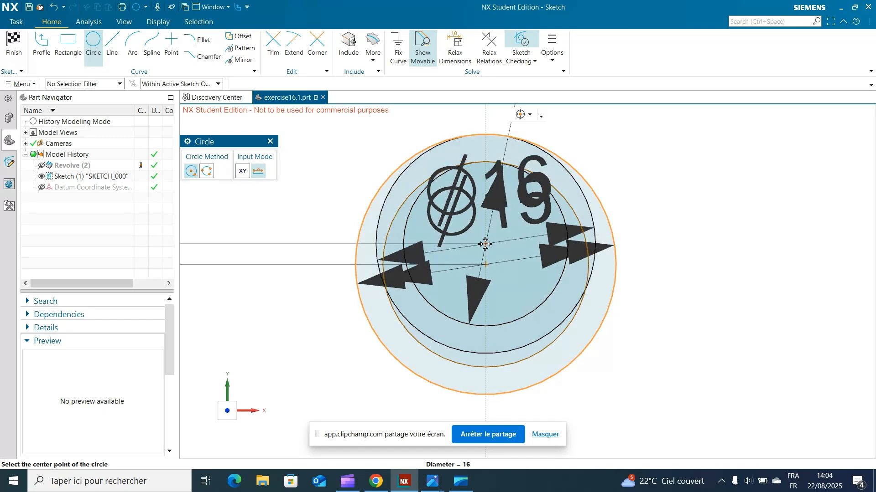
left_click(270, 142)
left_click(54, 7)
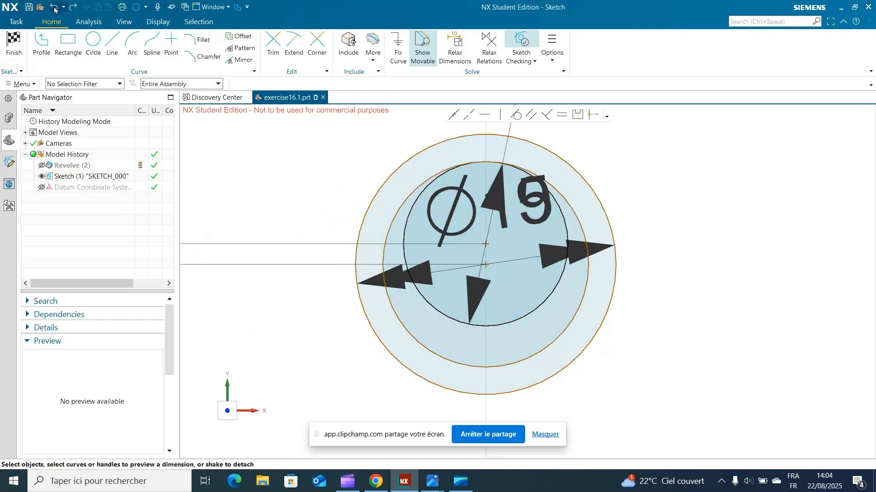
left_click(72, 7)
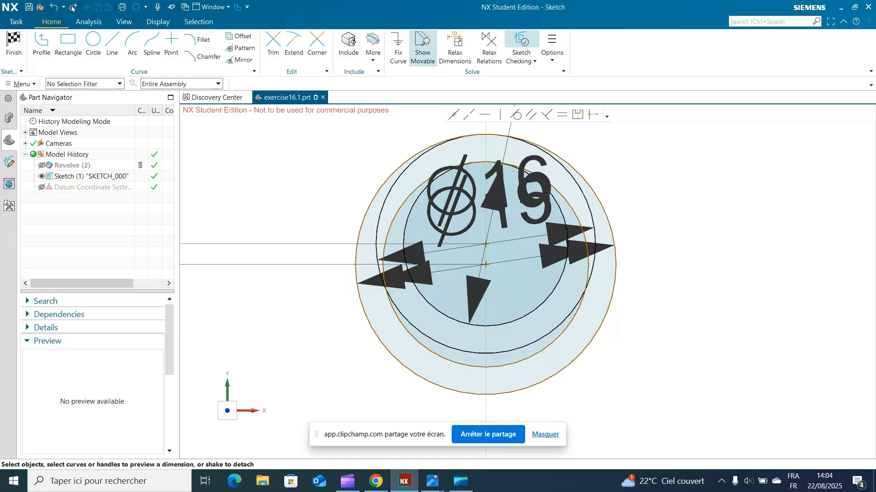
left_click(14, 38)
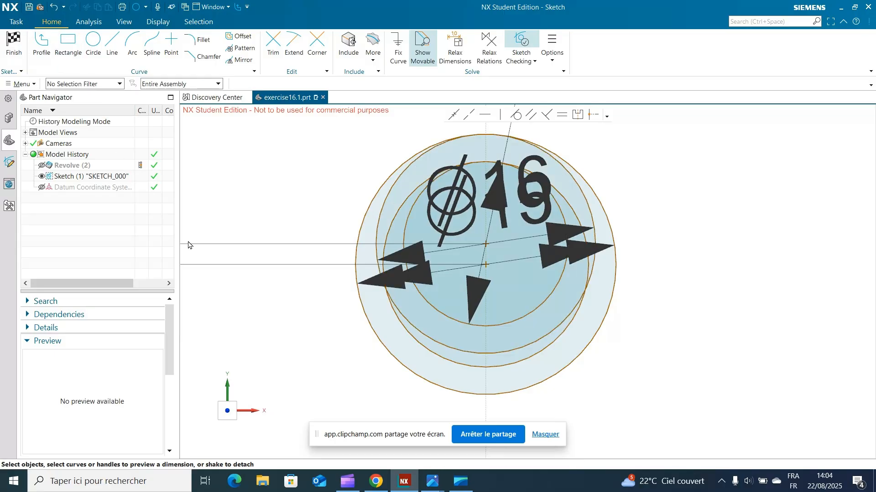
Step: Extrude the ring between the 15 mm and 19 mm circles by 52.6 mm as a separate solid body
left_click(546, 441)
scroll(548, 367, "up", 4)
middle_click_drag(605, 299, 621, 390, "shift")
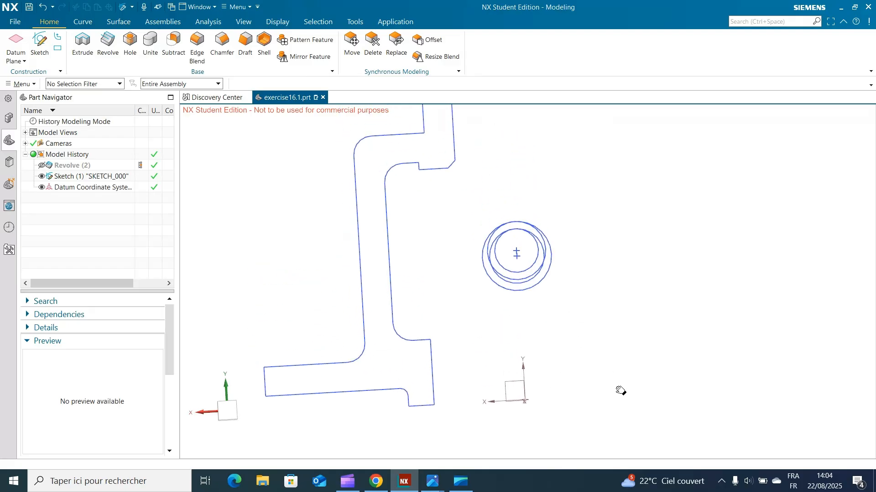
middle_click_drag(549, 344, 515, 359)
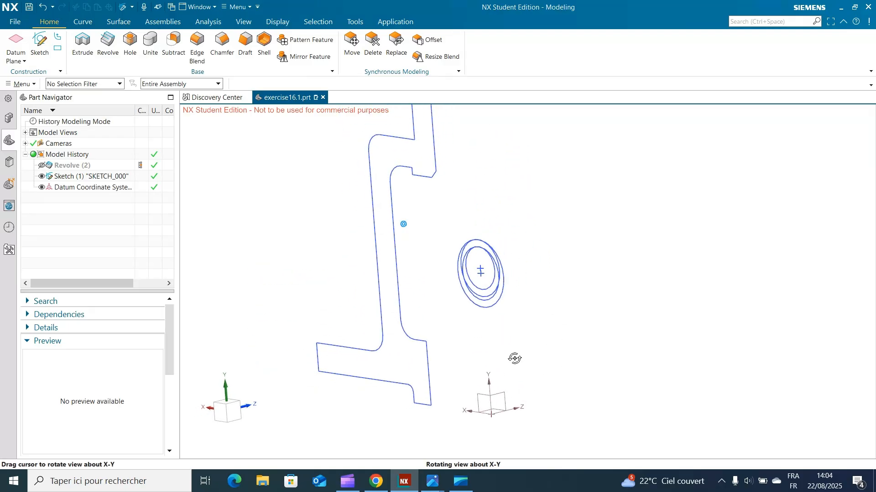
scroll(522, 351, "up", 2)
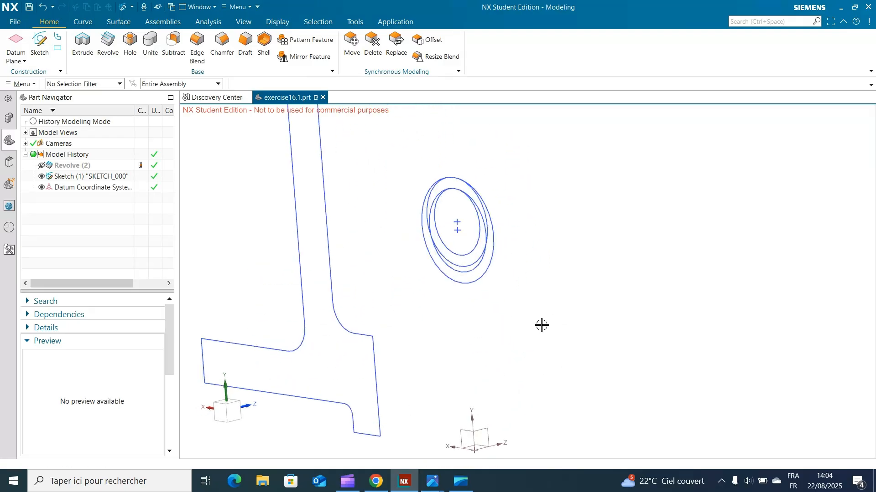
left_click(84, 43)
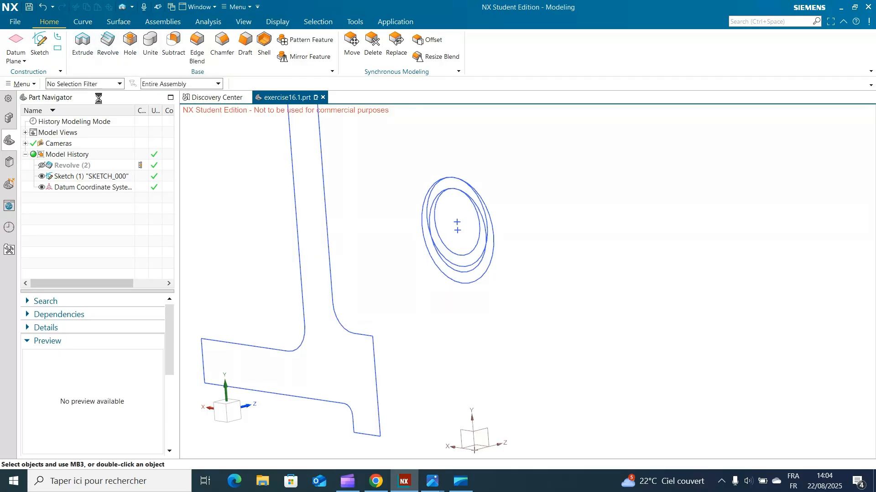
left_click(469, 289)
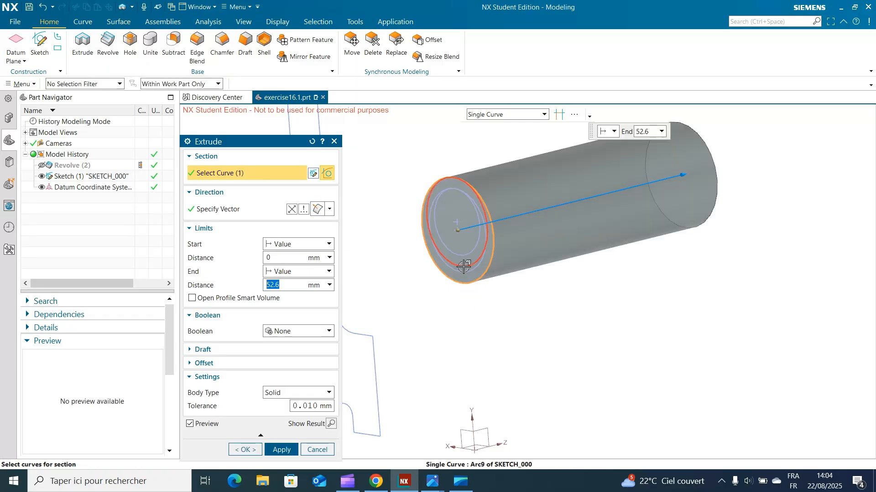
left_click(464, 273)
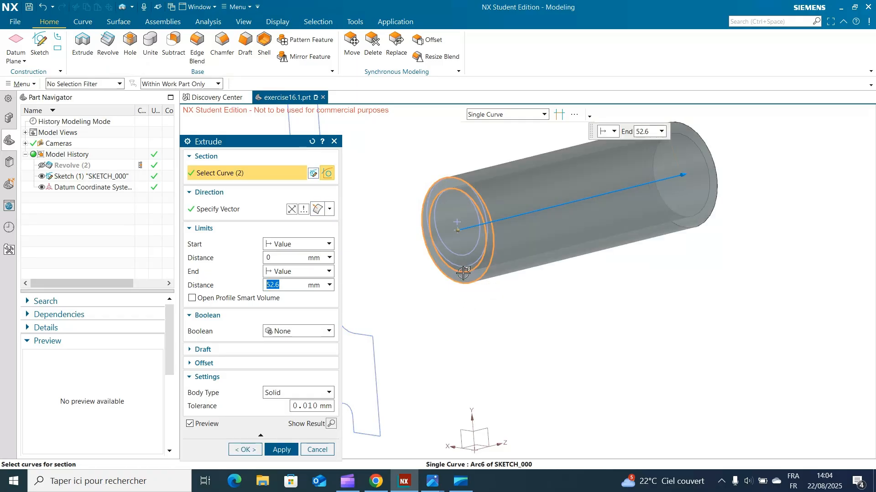
left_click(281, 450)
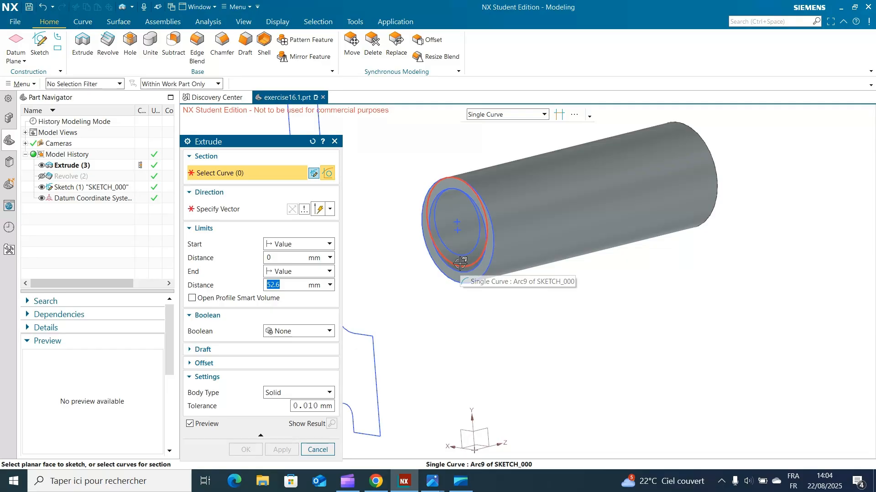
Step: Extrude the ring between the 12 mm and 16 mm circles by 52.6 mm in the opposite direction as a separate body
left_click(460, 264)
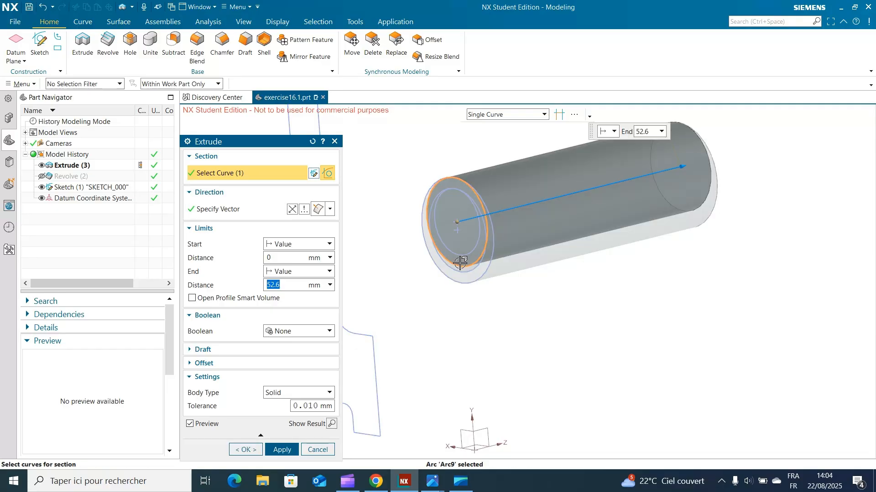
left_click(461, 251)
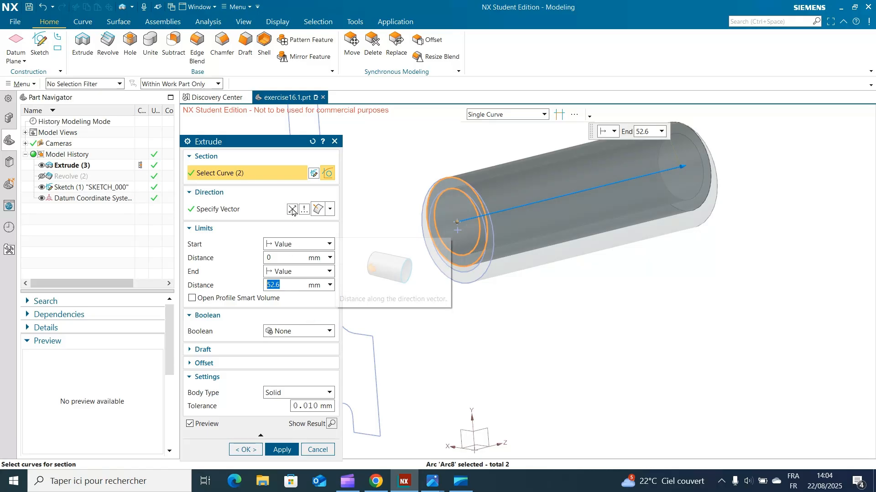
left_click(282, 449)
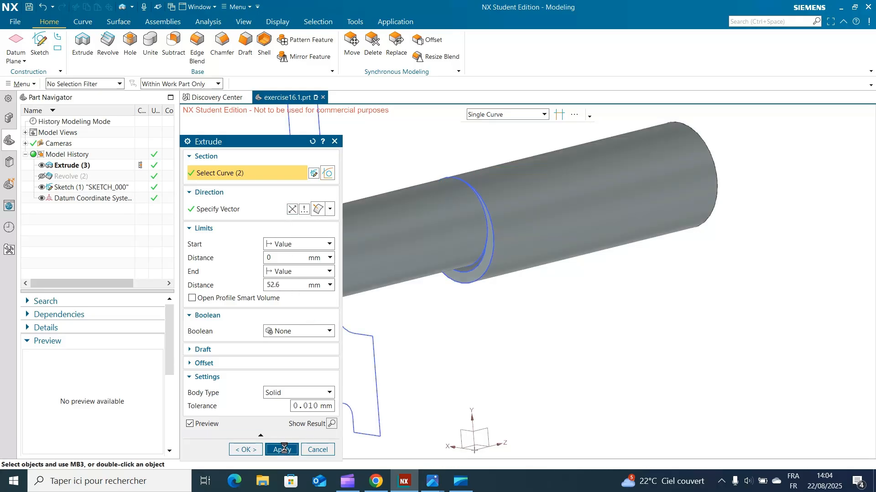
left_click(335, 141)
mouse_move(590, 348)
middle_mouse_down()
mouse_move(643, 333)
mouse_move(602, 335)
middle_mouse_up()
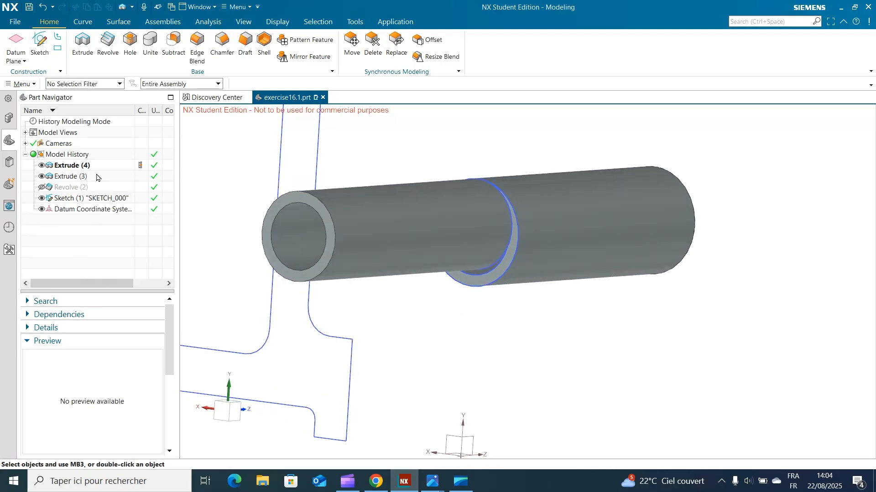
Step: Show the revolved hub body again and compare the model with the reference drawing
left_click(39, 187)
middle_click_drag(708, 252, 859, 262, "shift")
scroll(698, 231, "down", 2)
middle_click_drag(705, 232, 524, 319, "shift")
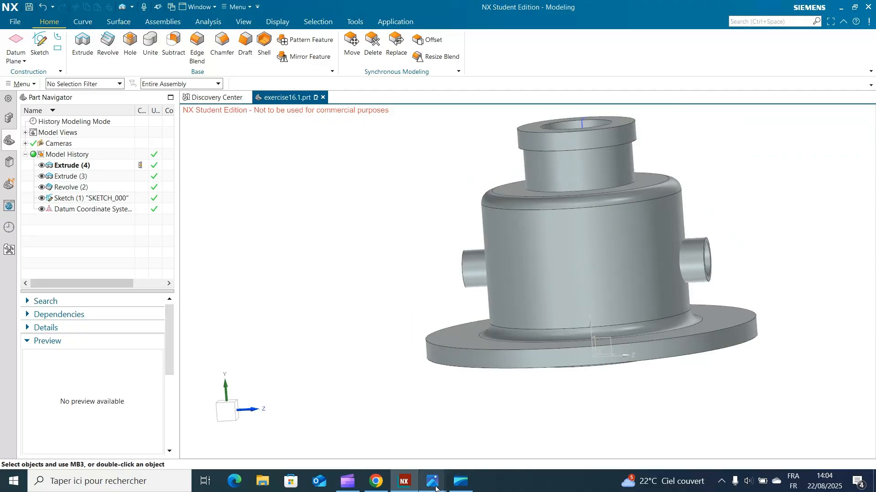
left_click(465, 436)
middle_click_drag(591, 397, 612, 393)
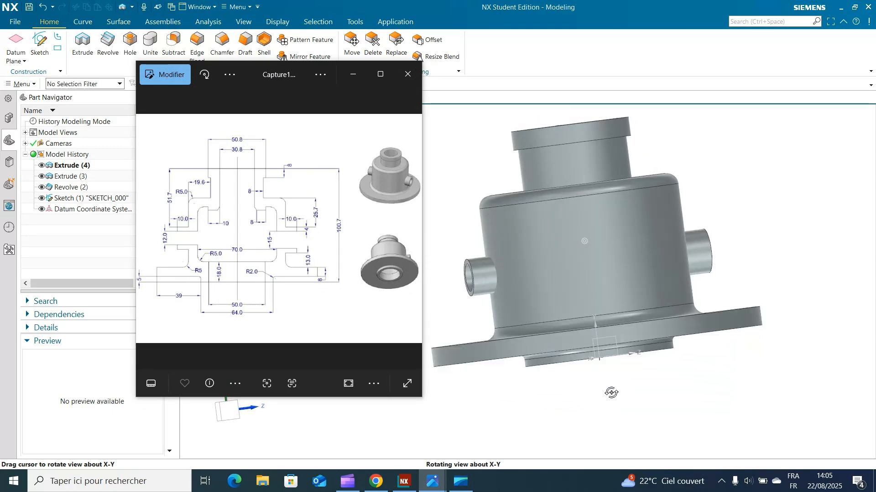
left_click(353, 74)
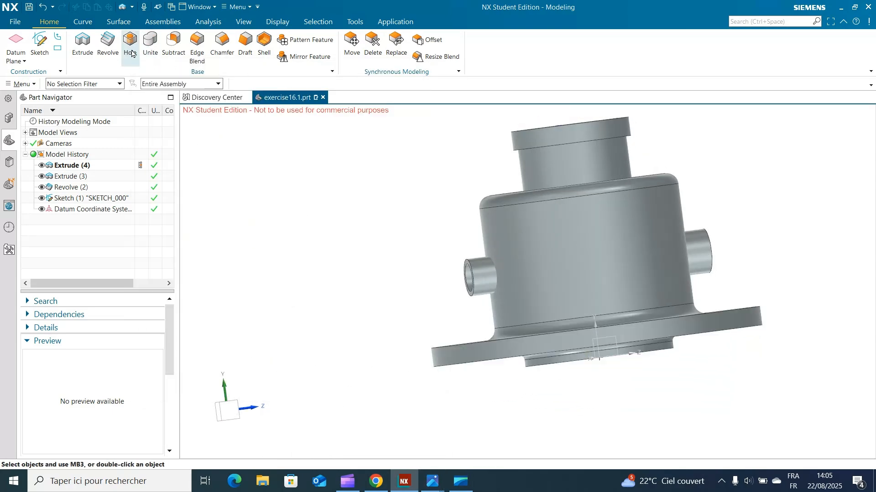
Step: Start a Unite with the revolved hub as the target body and both side tubes as the tool bodies
left_click(151, 46)
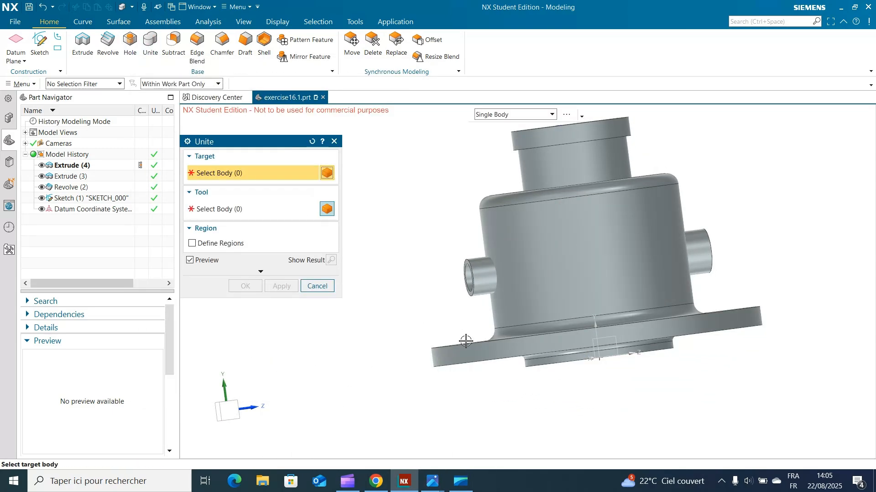
left_click(568, 295)
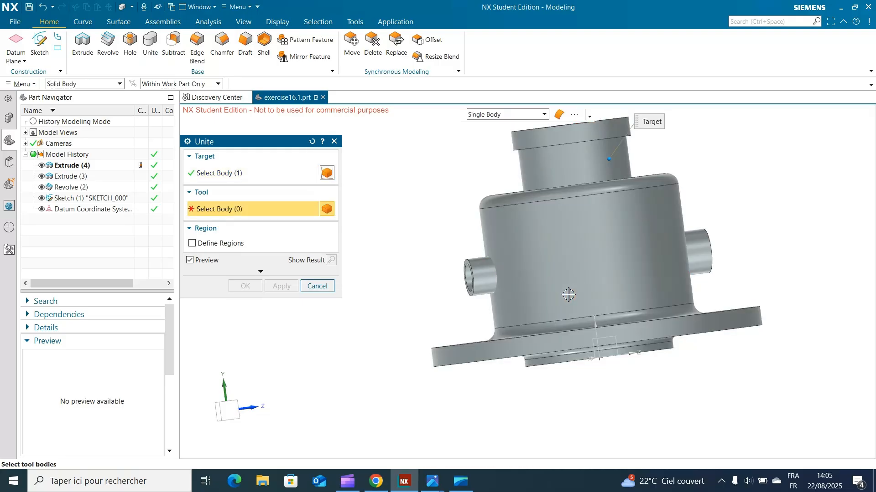
left_click(485, 279)
left_click(699, 255)
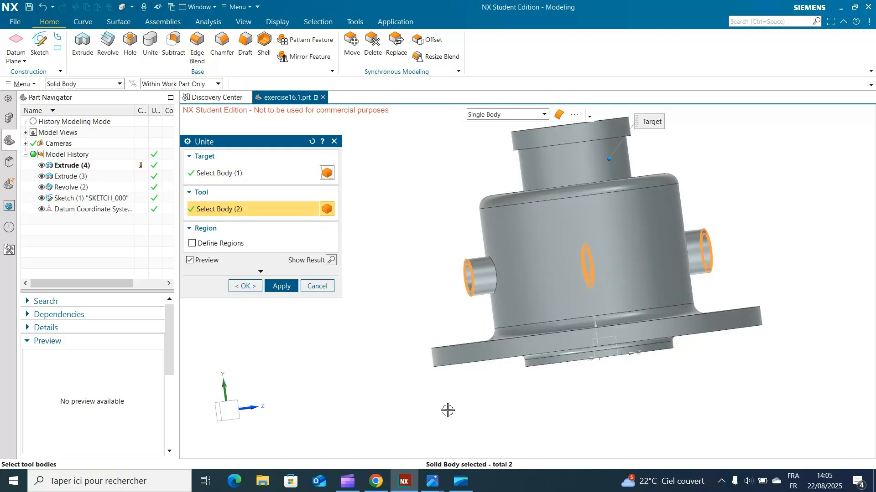
Step: Define regions for the Unite, remove the three tube portions inside the hub, and complete the union
left_click(192, 243)
middle_click_drag(416, 415, 450, 383)
left_click(551, 254)
left_click(616, 254)
middle_click_drag(545, 381, 424, 373)
left_click(579, 238)
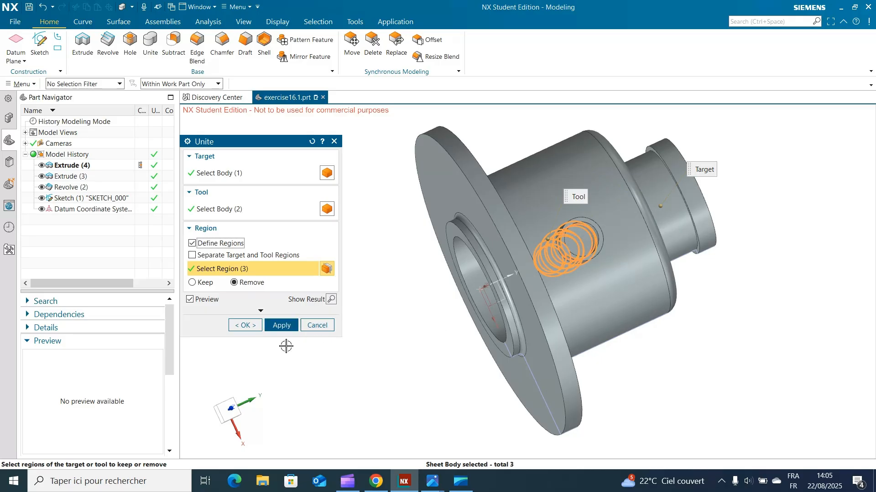
middle_click_drag(324, 429, 379, 408)
middle_click_drag(396, 398, 416, 389)
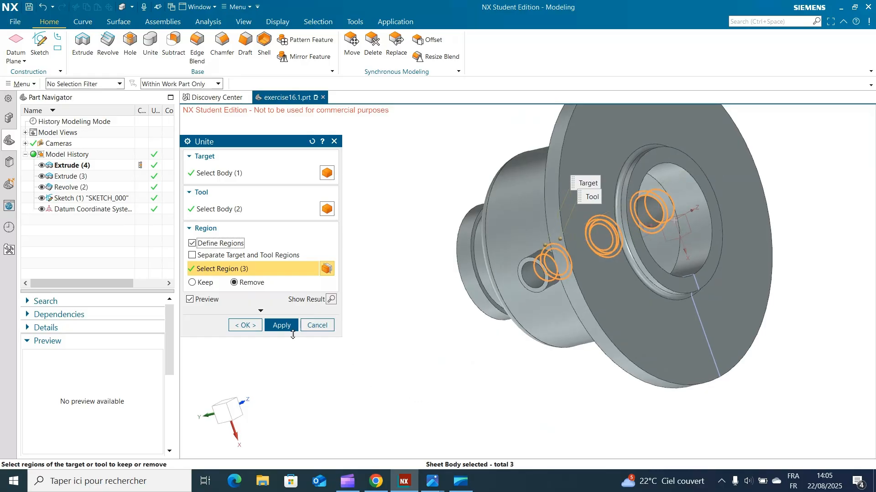
left_click(282, 326)
middle_click_drag(448, 400, 382, 478)
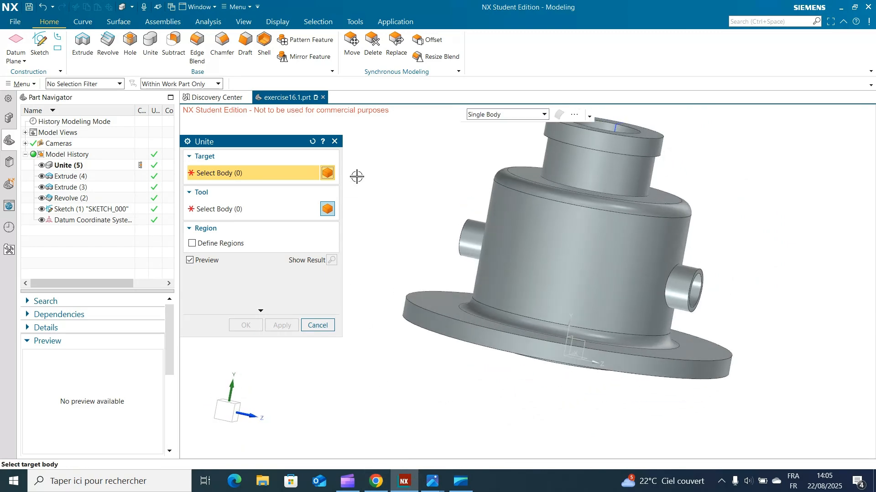
left_click(335, 142)
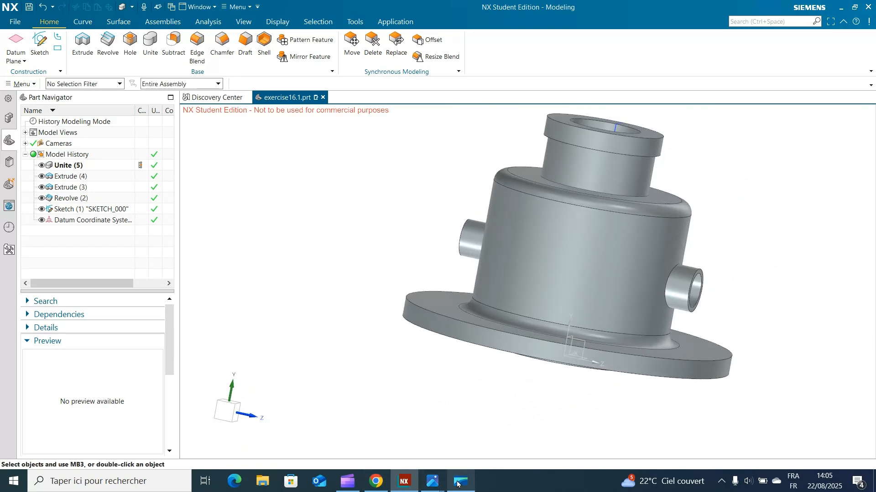
Step: Compare the united hub with the reference drawing from several viewing angles
mouse_move(434, 484)
left_click(464, 445)
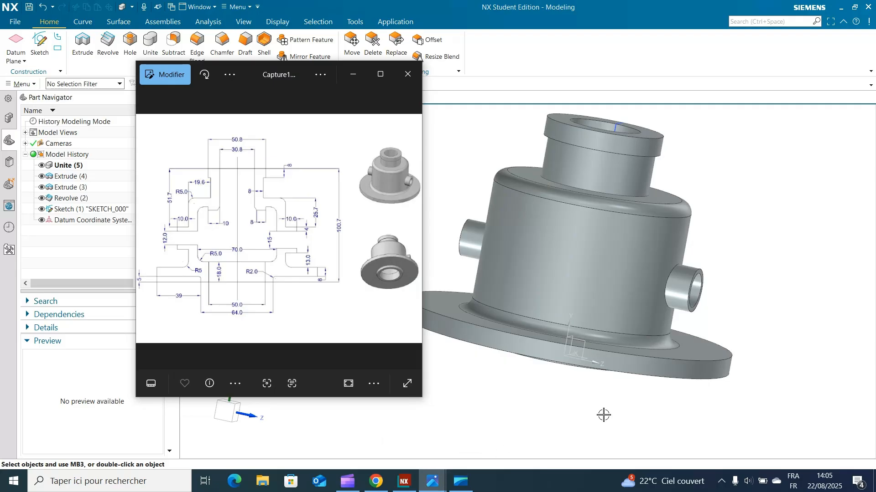
middle_click_drag(590, 414, 476, 408)
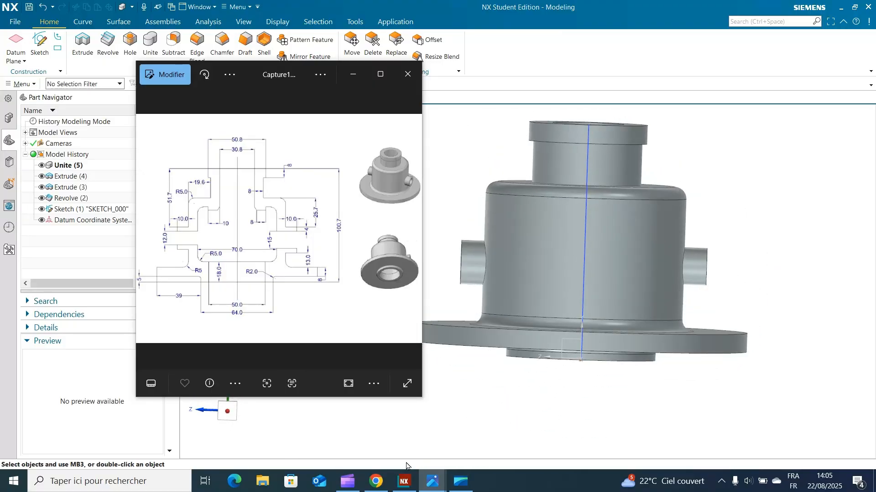
left_click(347, 481)
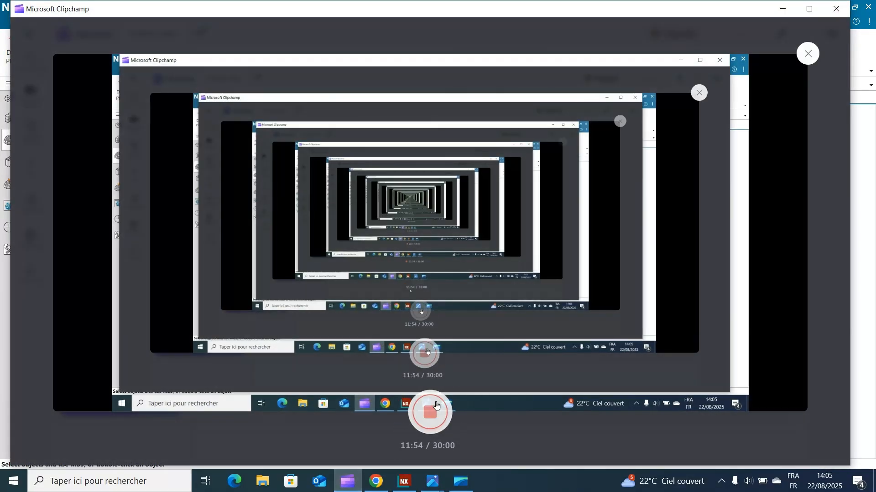